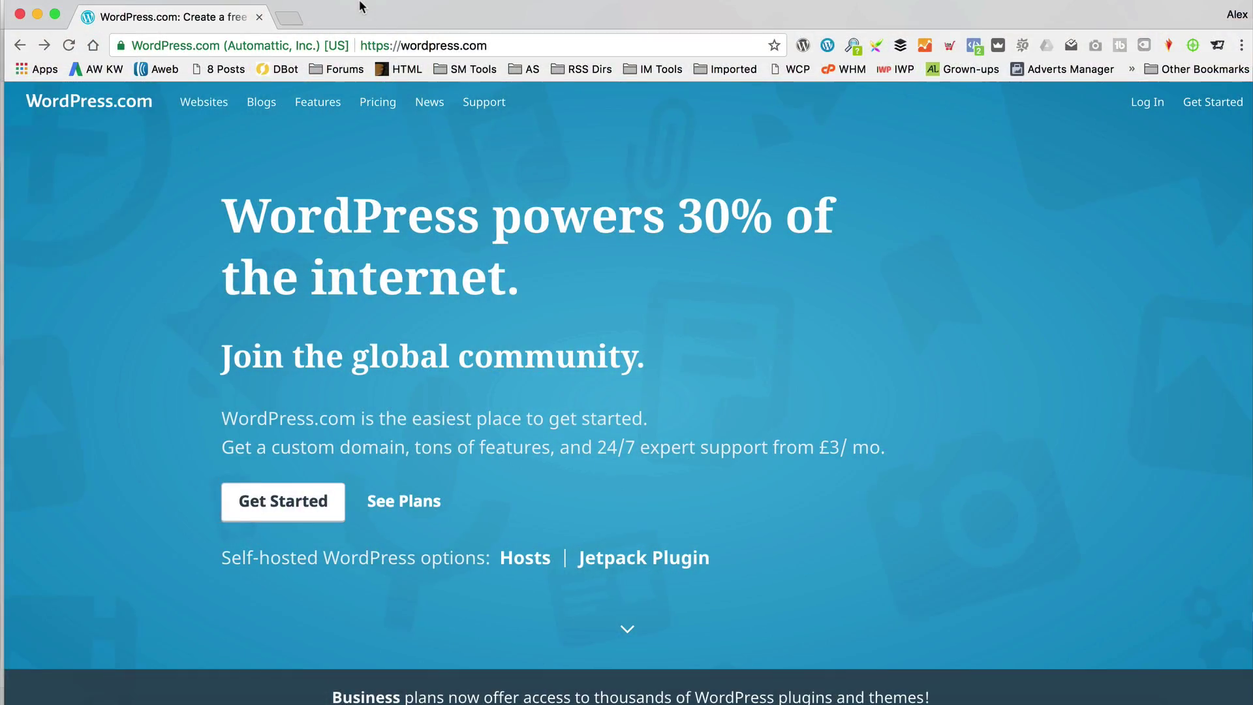
# Step: Review the WordPress.com plans and pricing, then start creating a hosted site
pyautogui.click(389, 516)
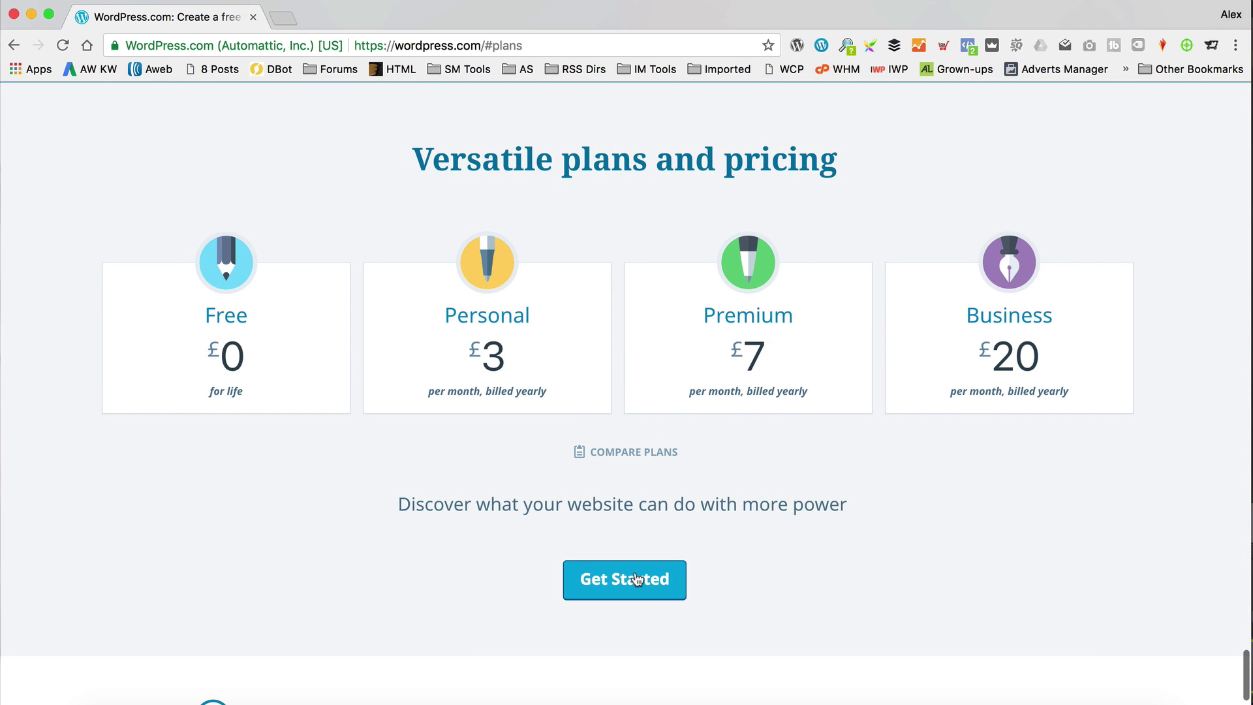
pyautogui.click(636, 578)
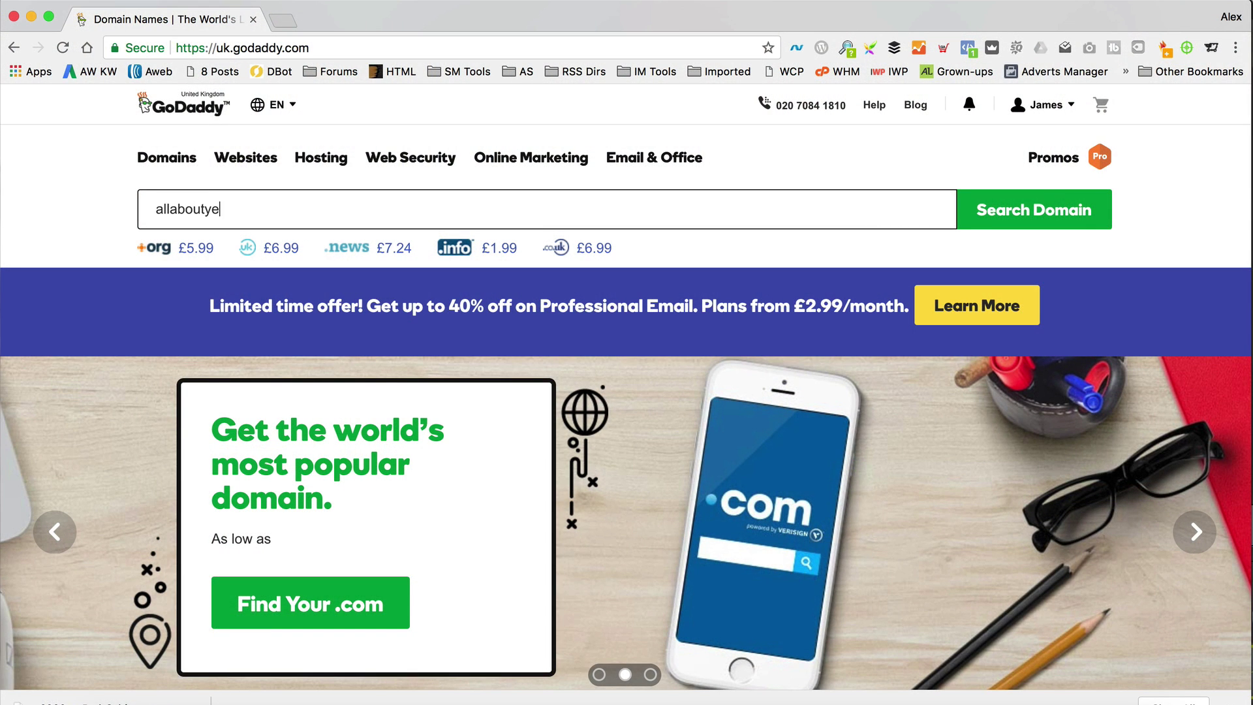
# Step: Search GoDaddy for allaboutyellowdogs.com and confirm the domain is available
pyautogui.click(1032, 211)
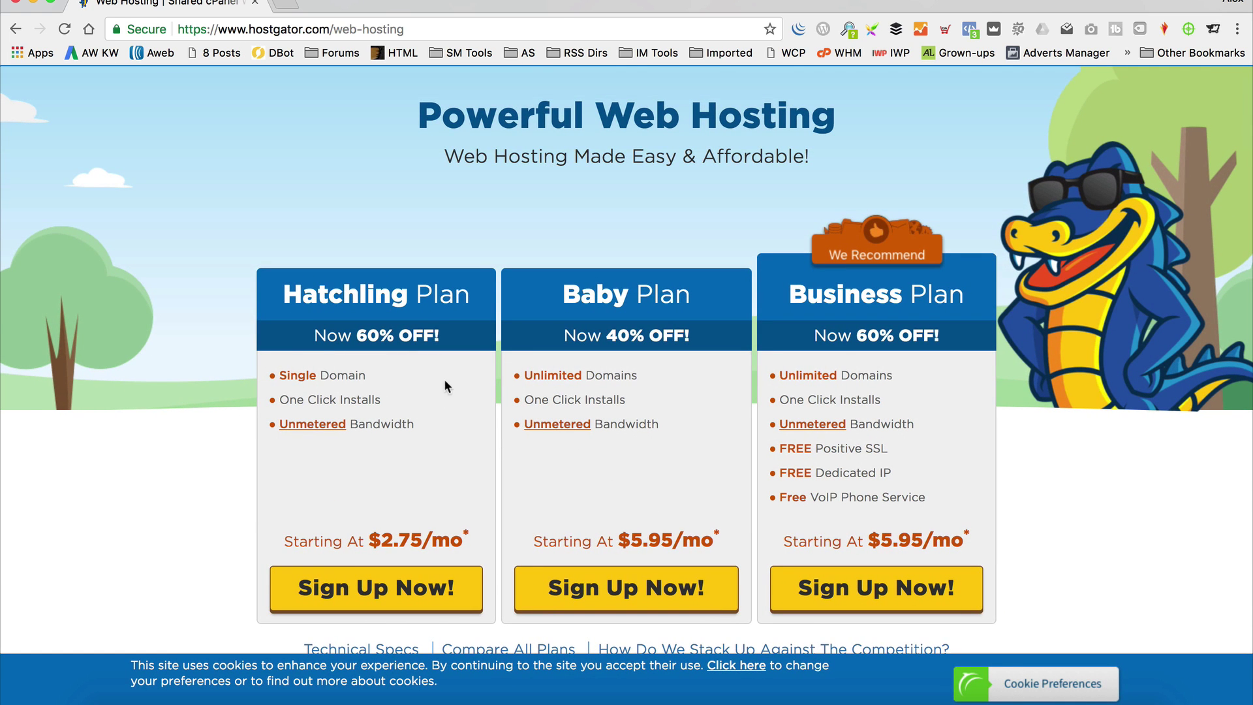
# Step: Sign up for Hatchling with the already-owned domain allaboutyellowdogs.com on 12-month billing
pyautogui.click(373, 596)
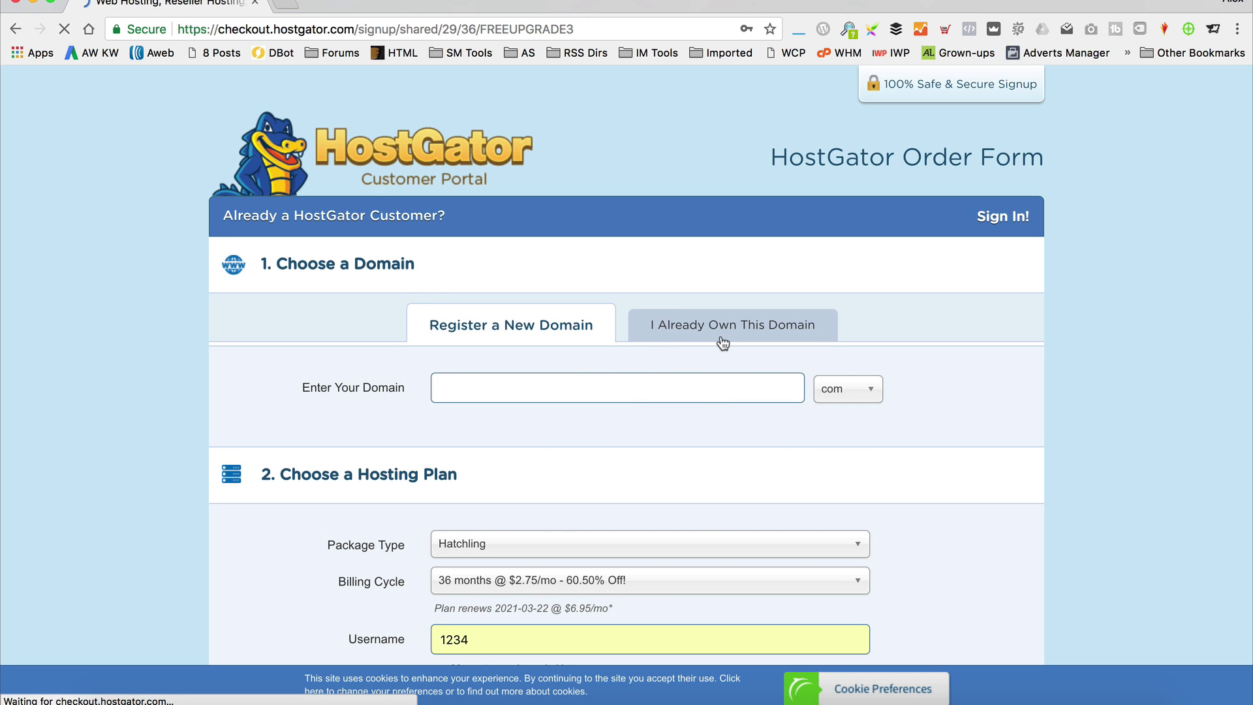
pyautogui.click(724, 339)
pyautogui.write('allabout')
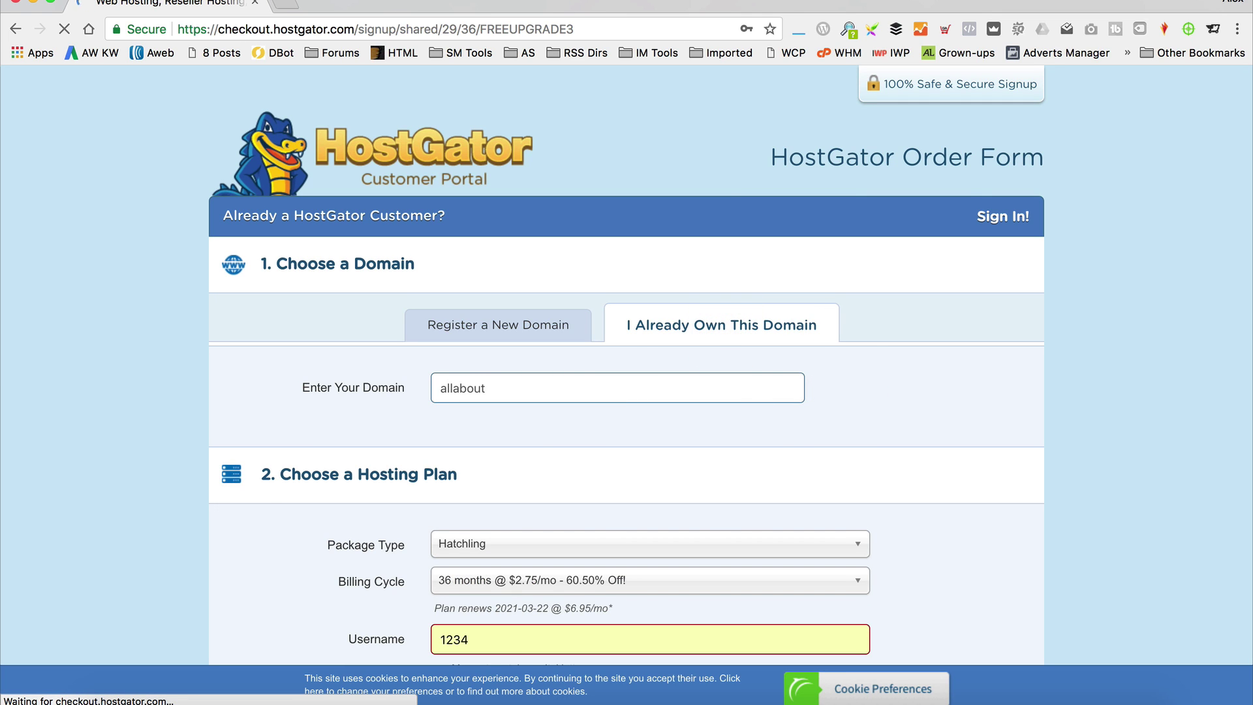
pyautogui.write('yellowdogs.com')
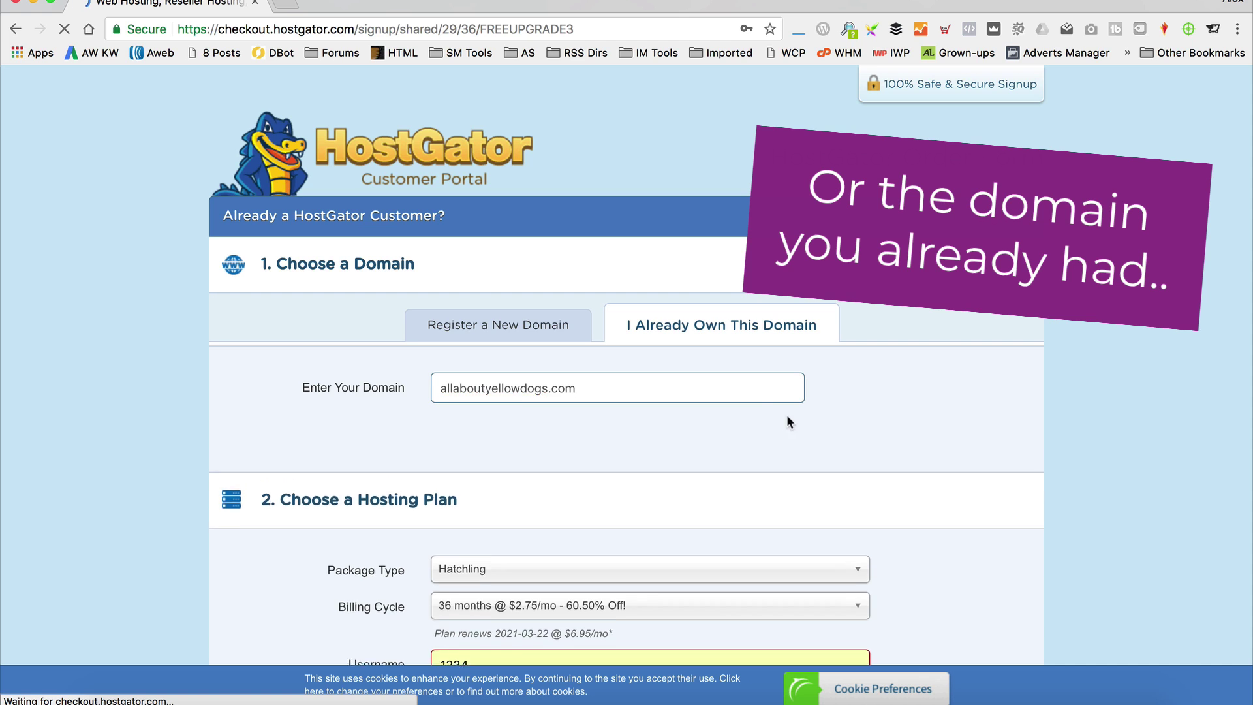
pyautogui.scroll(-5, 792, 425)
pyautogui.click(783, 250)
pyautogui.click(781, 340)
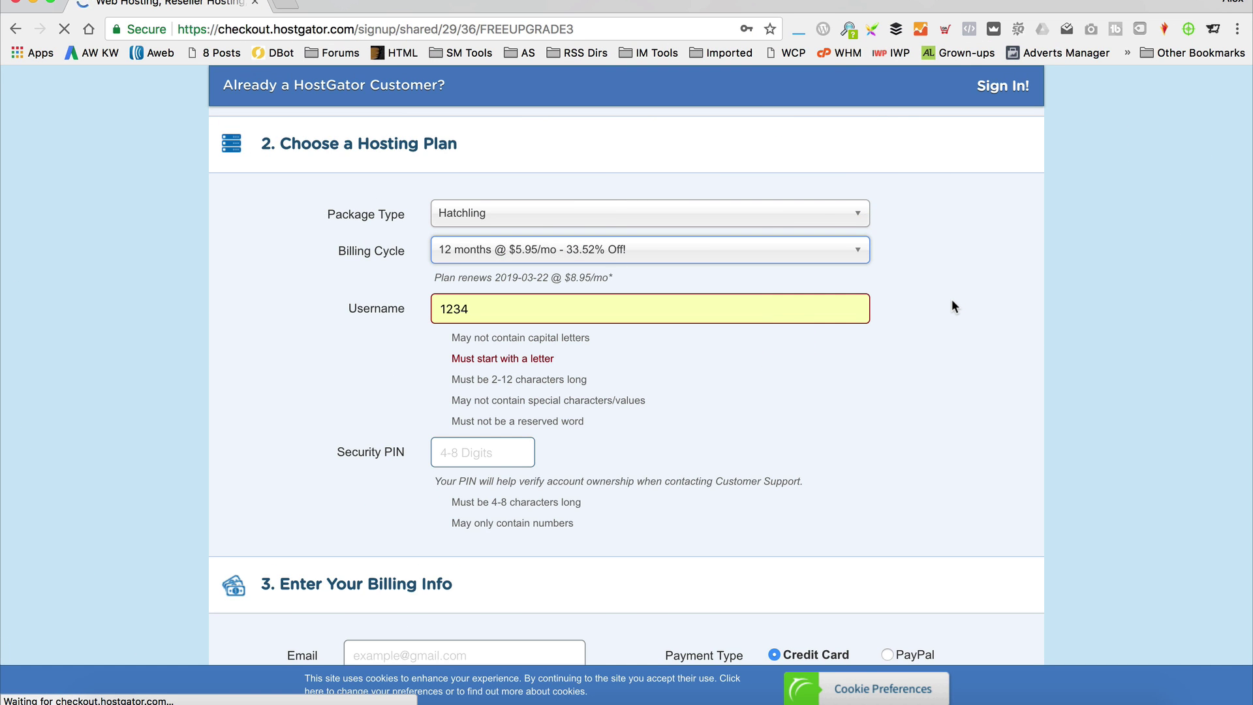
# Step: Drop the SiteLock and CodeGuard add-ons, apply the coupon code, and accept the terms
pyautogui.scroll(-7, 925, 264)
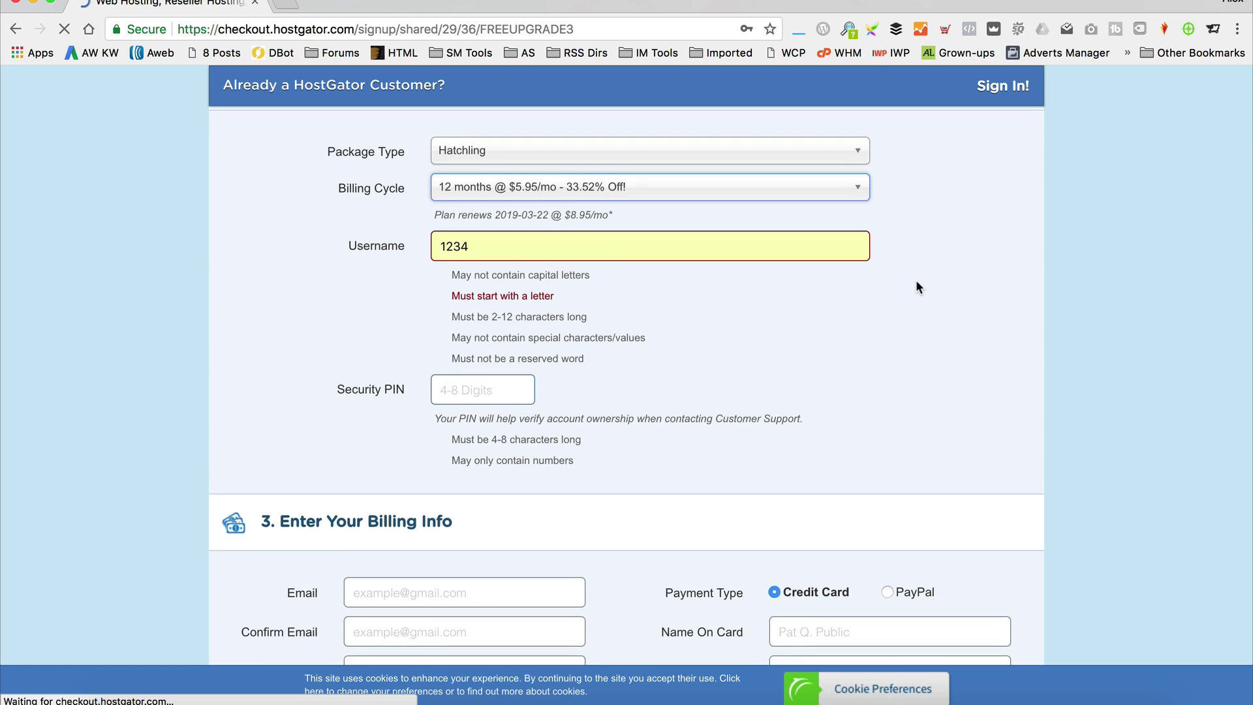
pyautogui.scroll(-9, 809, 444)
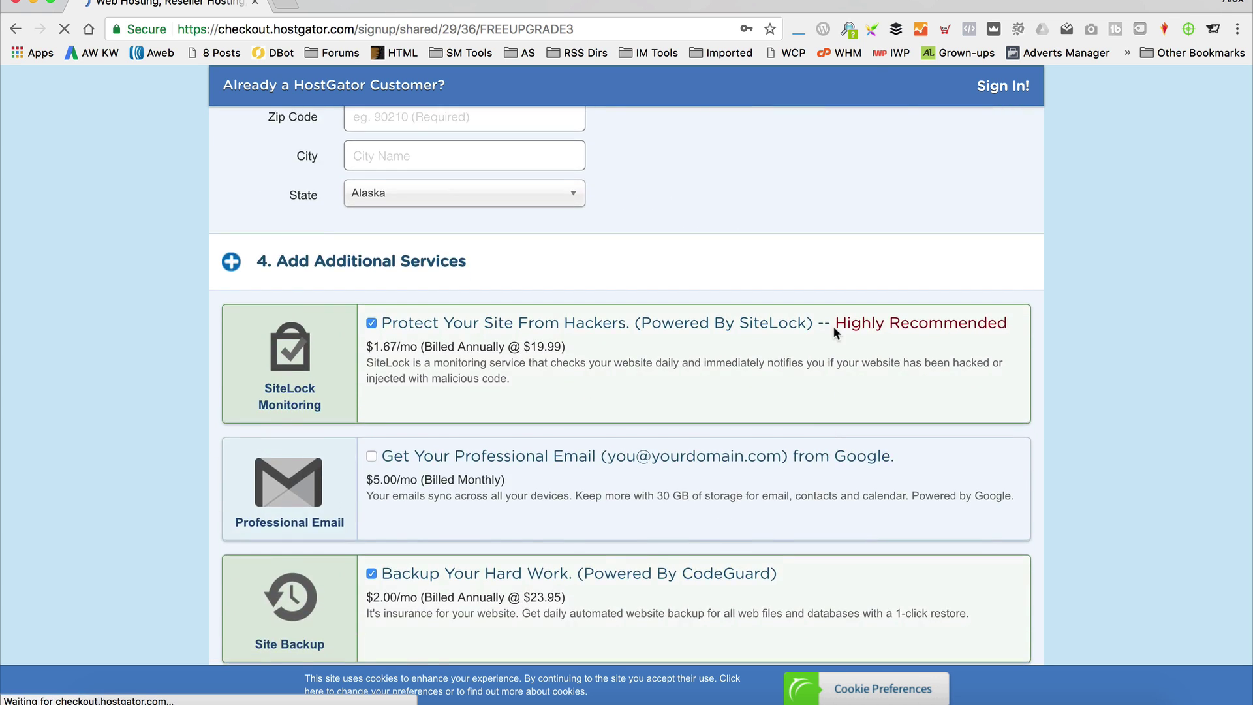
pyautogui.click(371, 198)
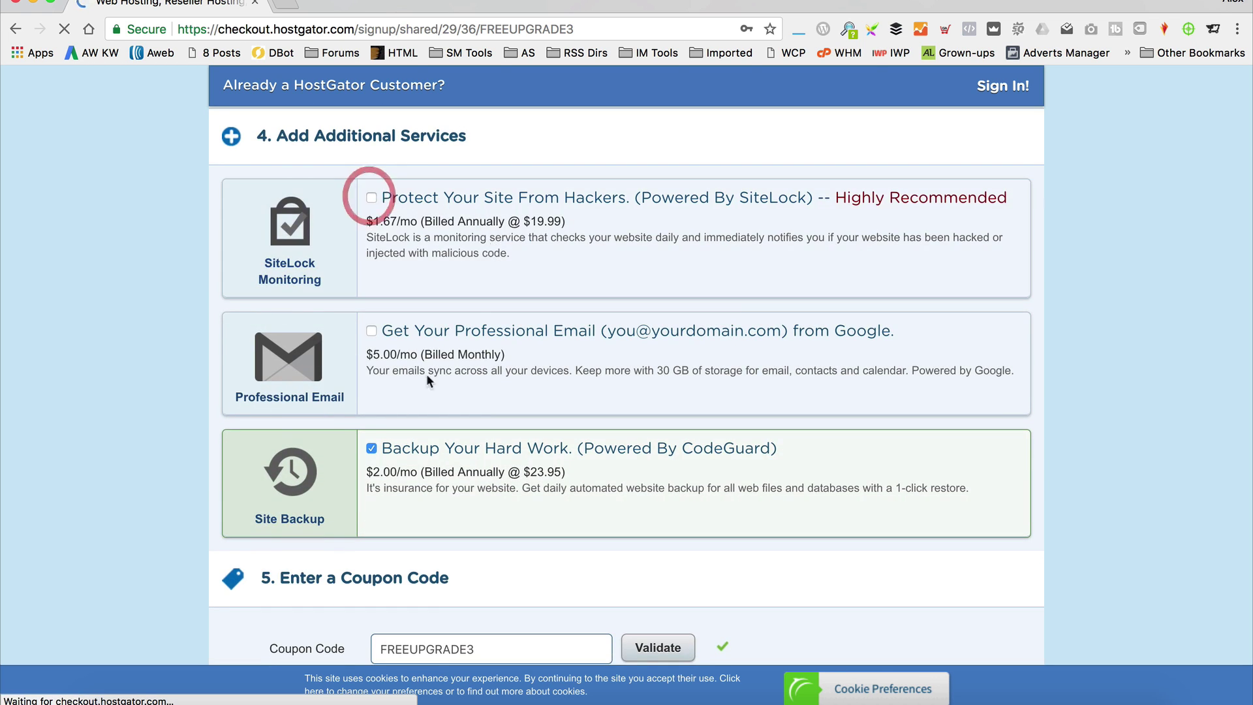
pyautogui.click(371, 449)
pyautogui.scroll(-6, 608, 326)
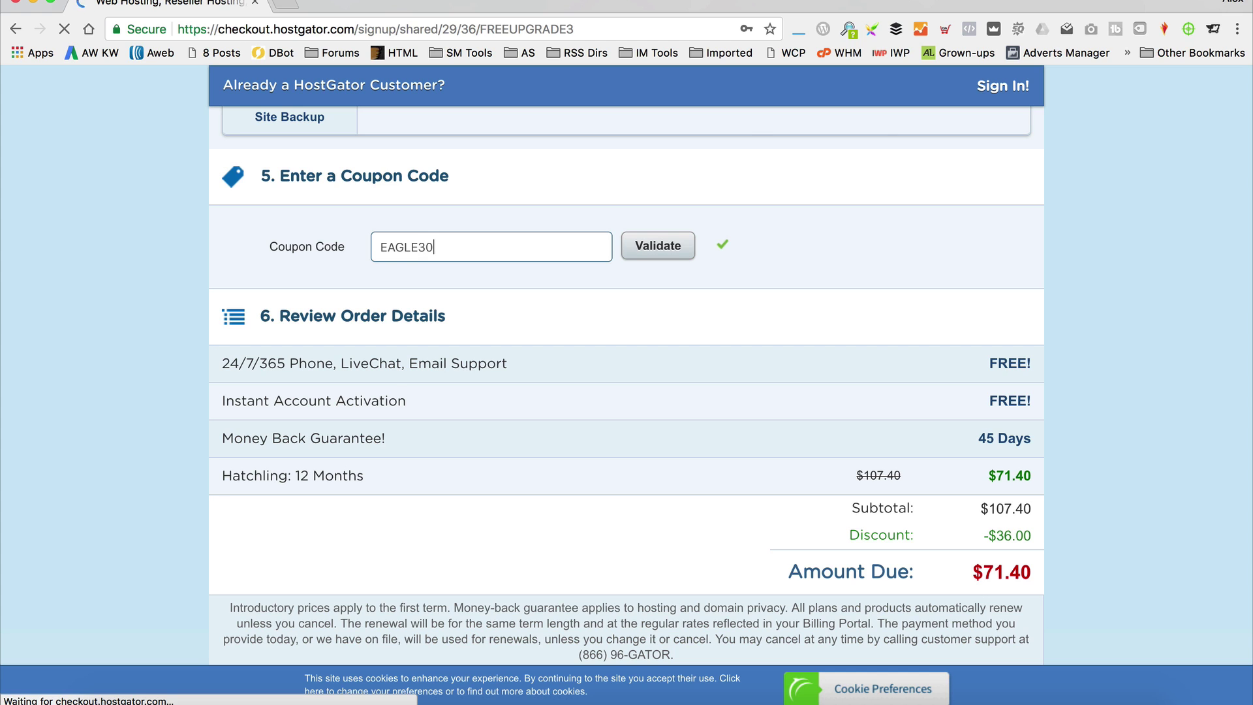
pyautogui.click(679, 250)
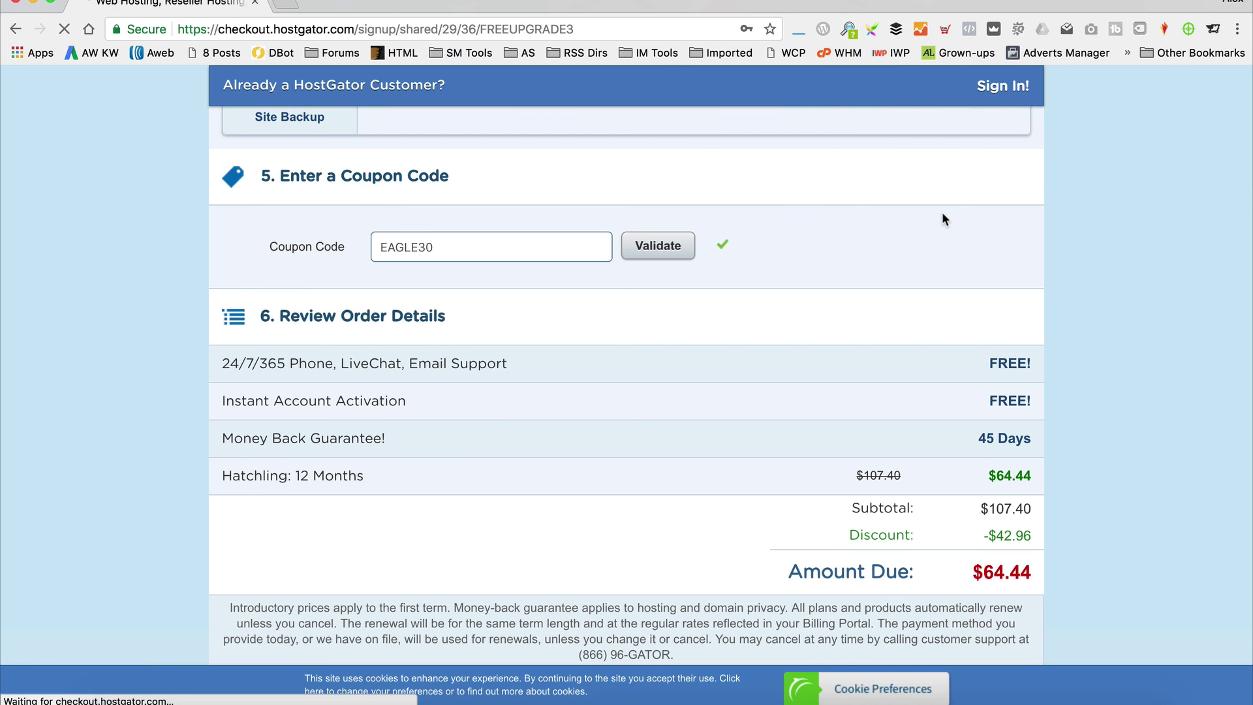
pyautogui.scroll(-3, 945, 219)
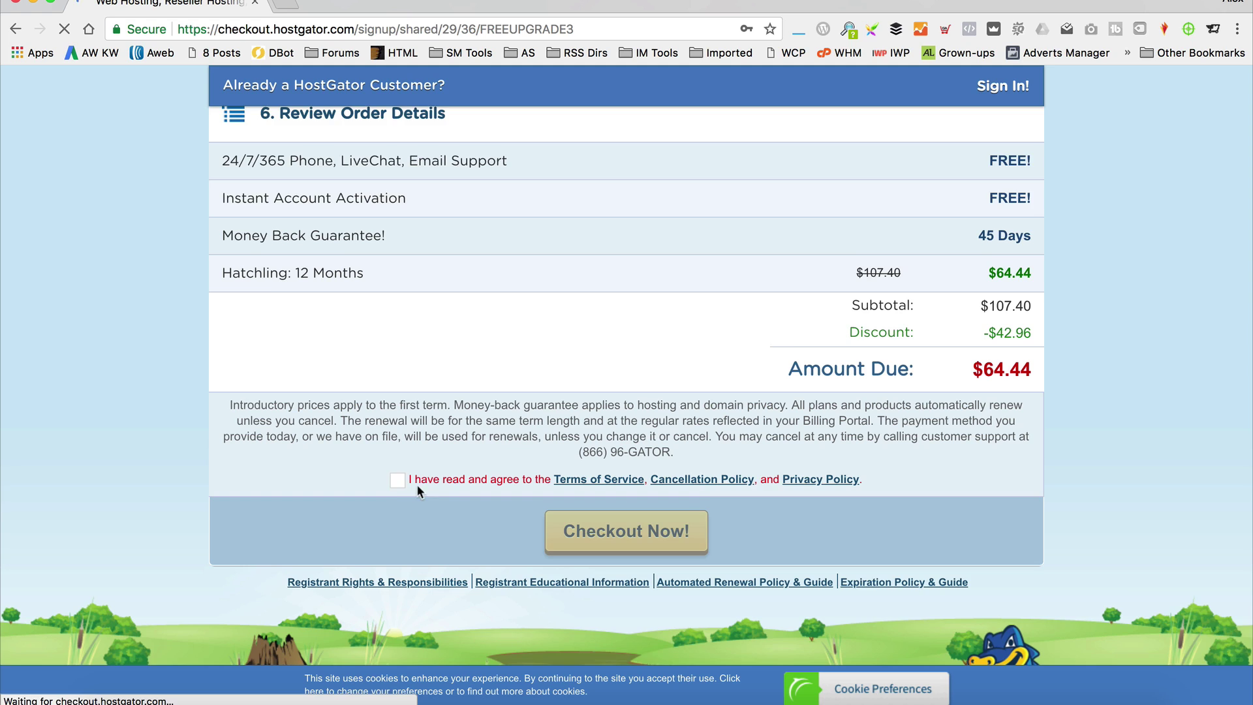
pyautogui.click(398, 481)
pyautogui.scroll(-2, 418, 483)
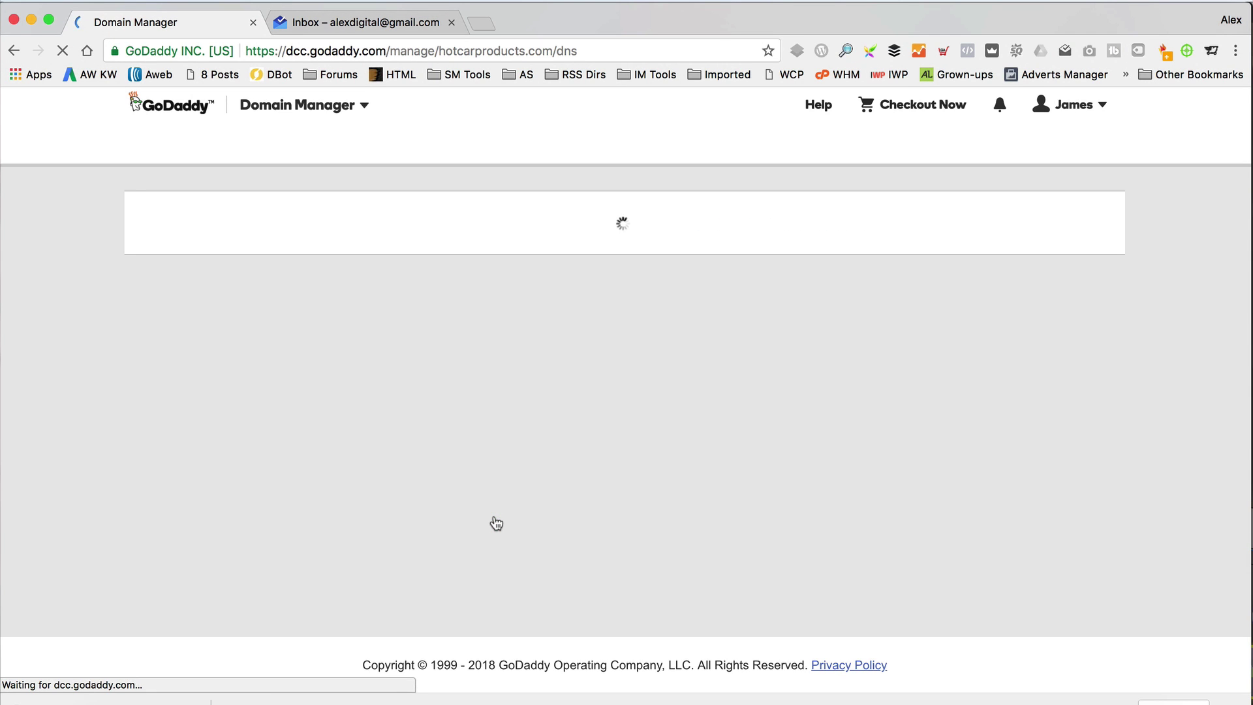
# Step: Switch hotcarproducts.com's nameserver type to Custom
pyautogui.scroll(-10, 619, 303)
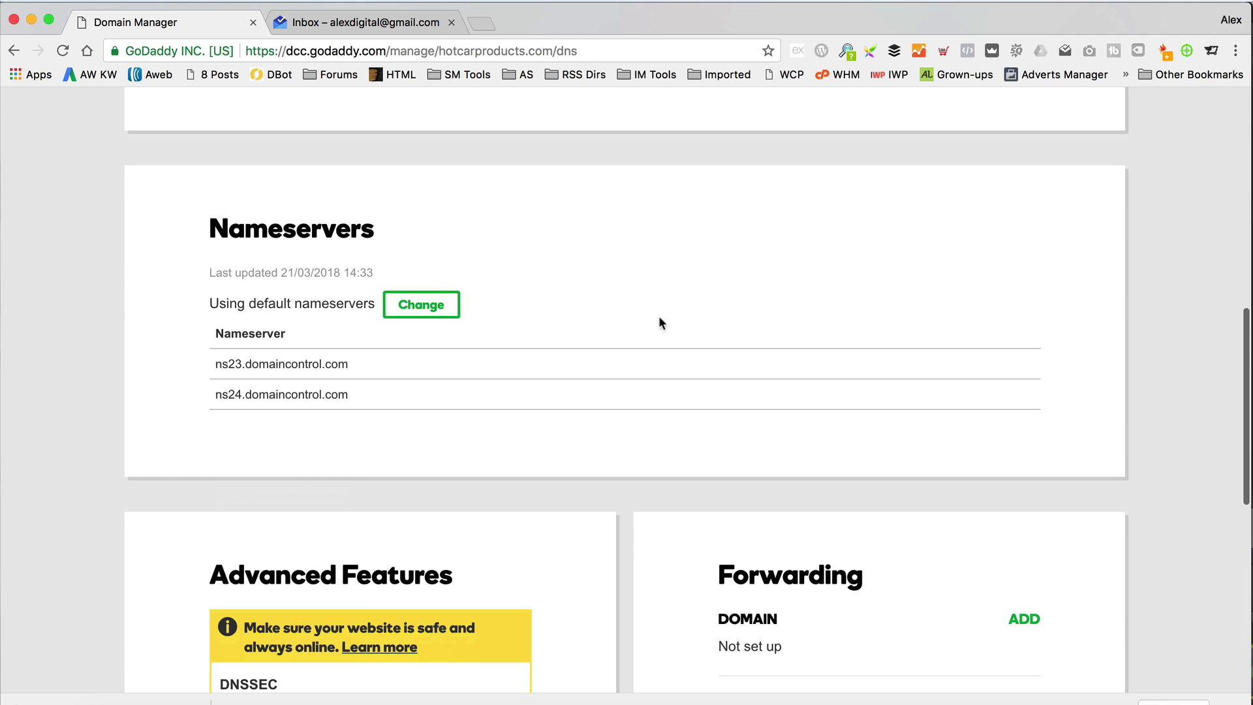
pyautogui.click(406, 307)
pyautogui.click(495, 342)
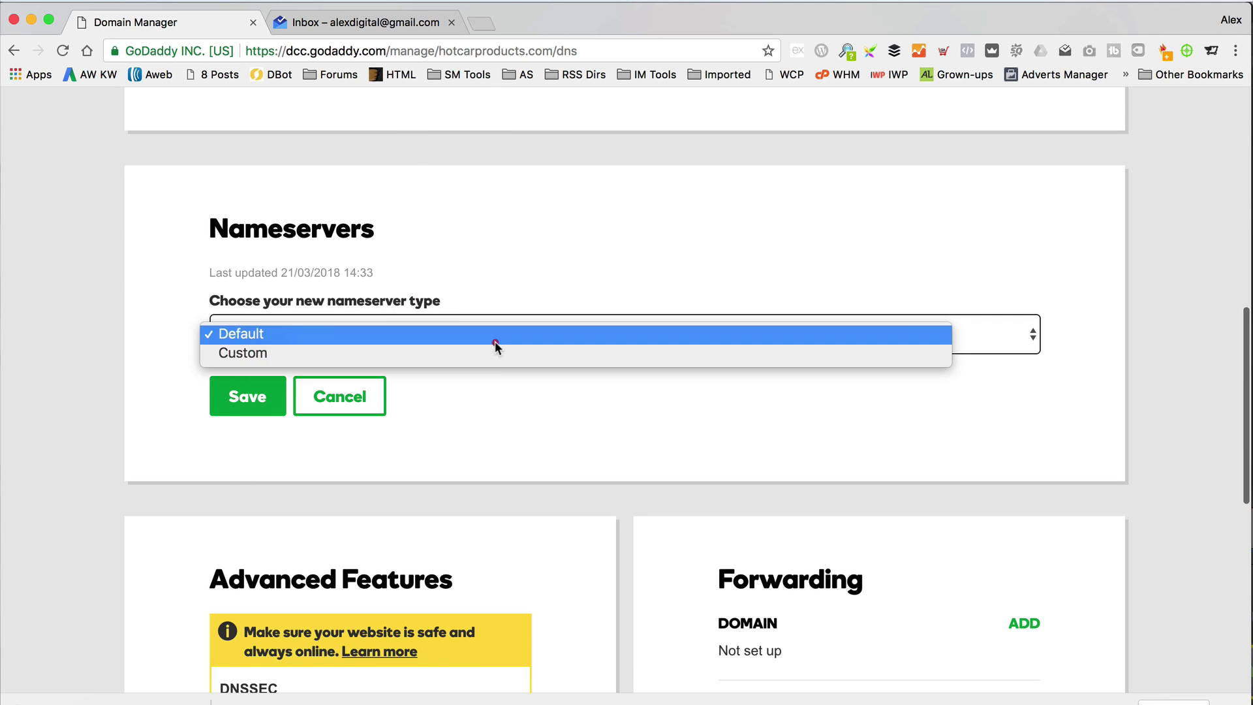
pyautogui.click(495, 356)
# Step: Paste ns8019.hostgator.com from the HostGator email as the first nameserver
pyautogui.hotkey('ctrl', 'Tab')
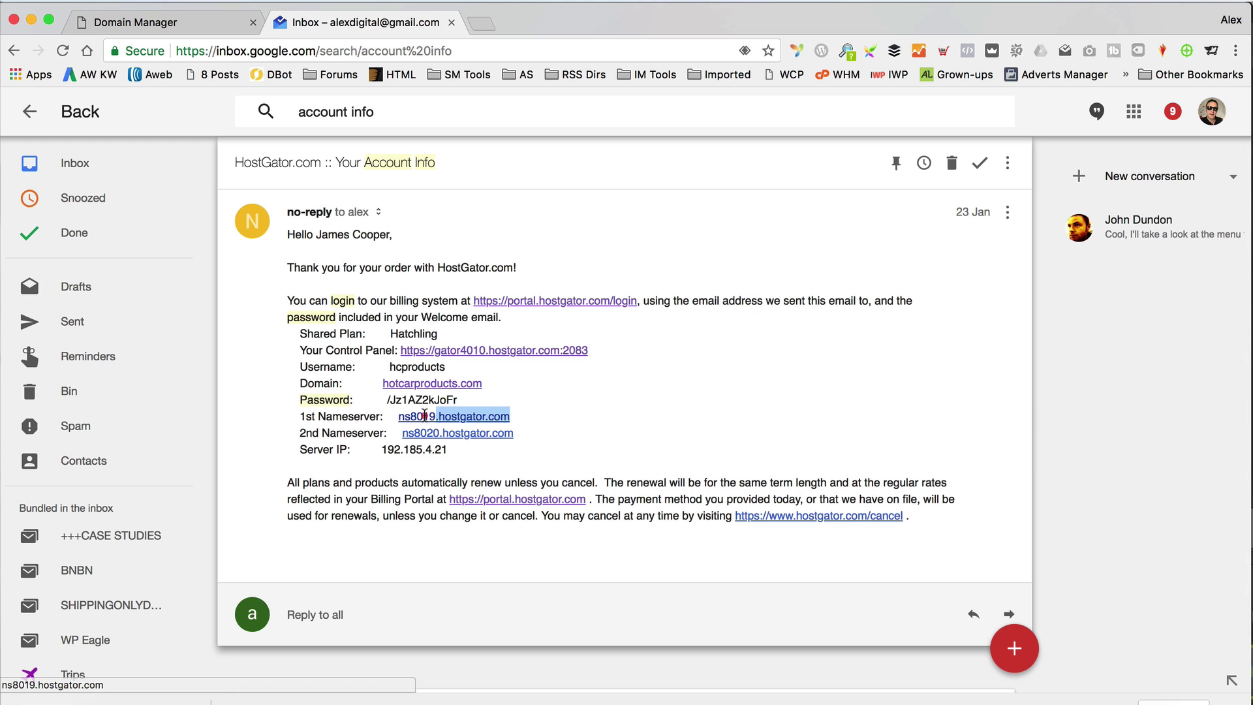
pyautogui.click(197, 20)
pyautogui.click(401, 434)
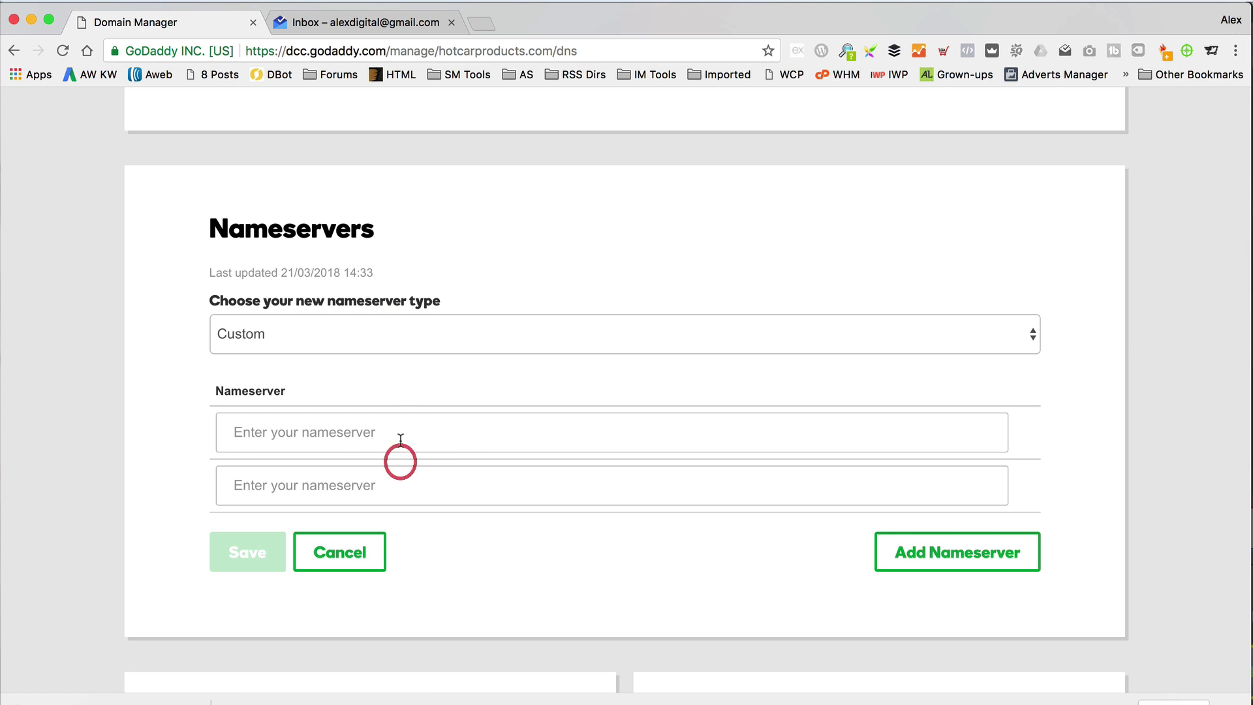
pyautogui.write('ns8019.hostgator.com')
pyautogui.press('Tab')
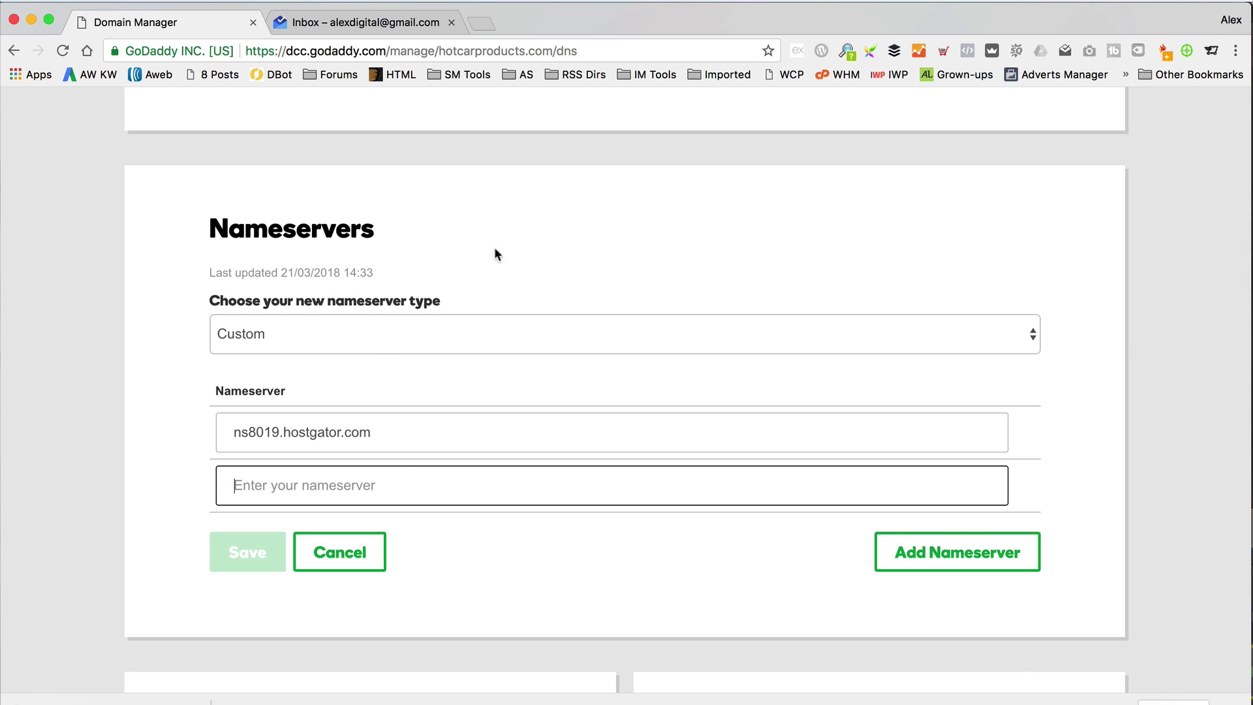
# Step: Add ns8020.hostgator.com as the second nameserver and save
pyautogui.click(385, 24)
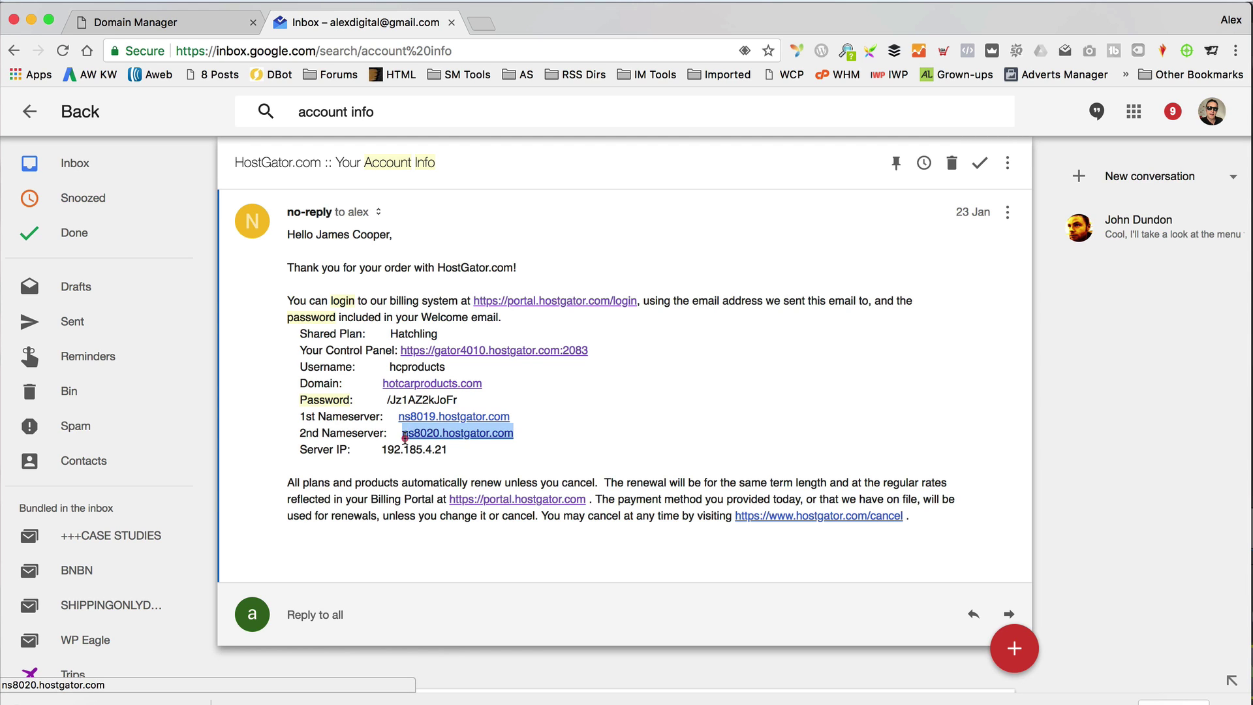
pyautogui.click(186, 22)
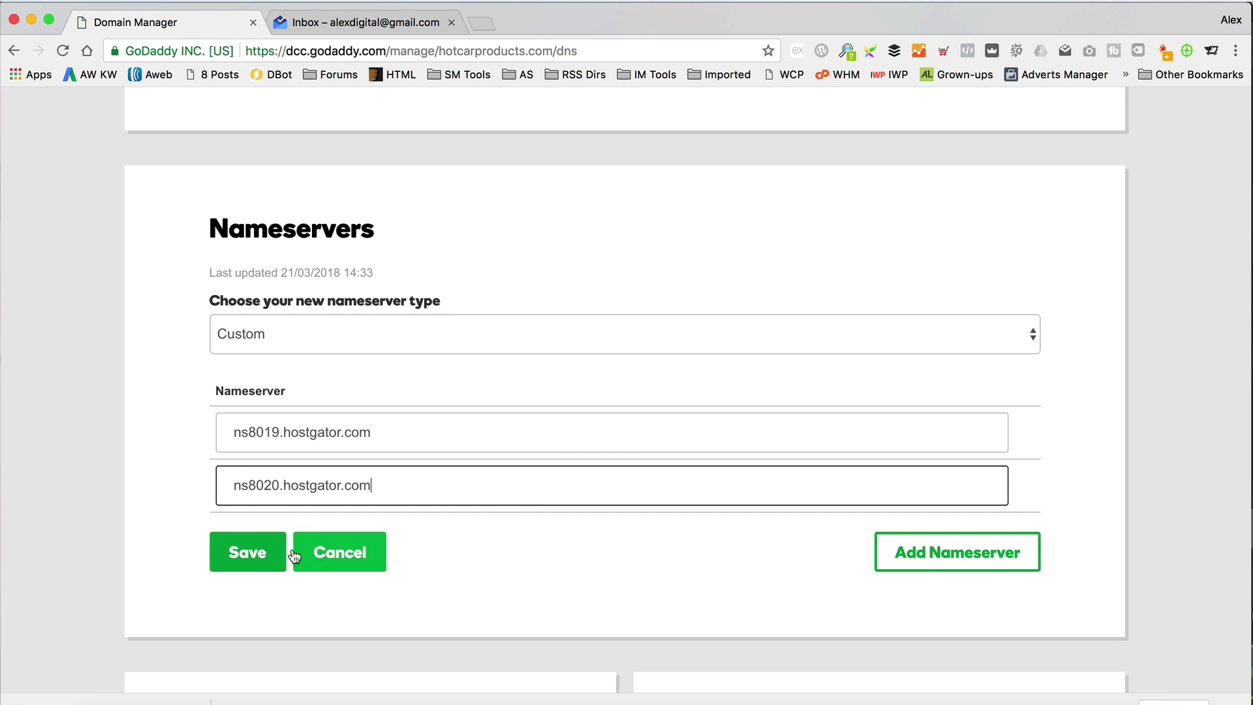
pyautogui.click(244, 551)
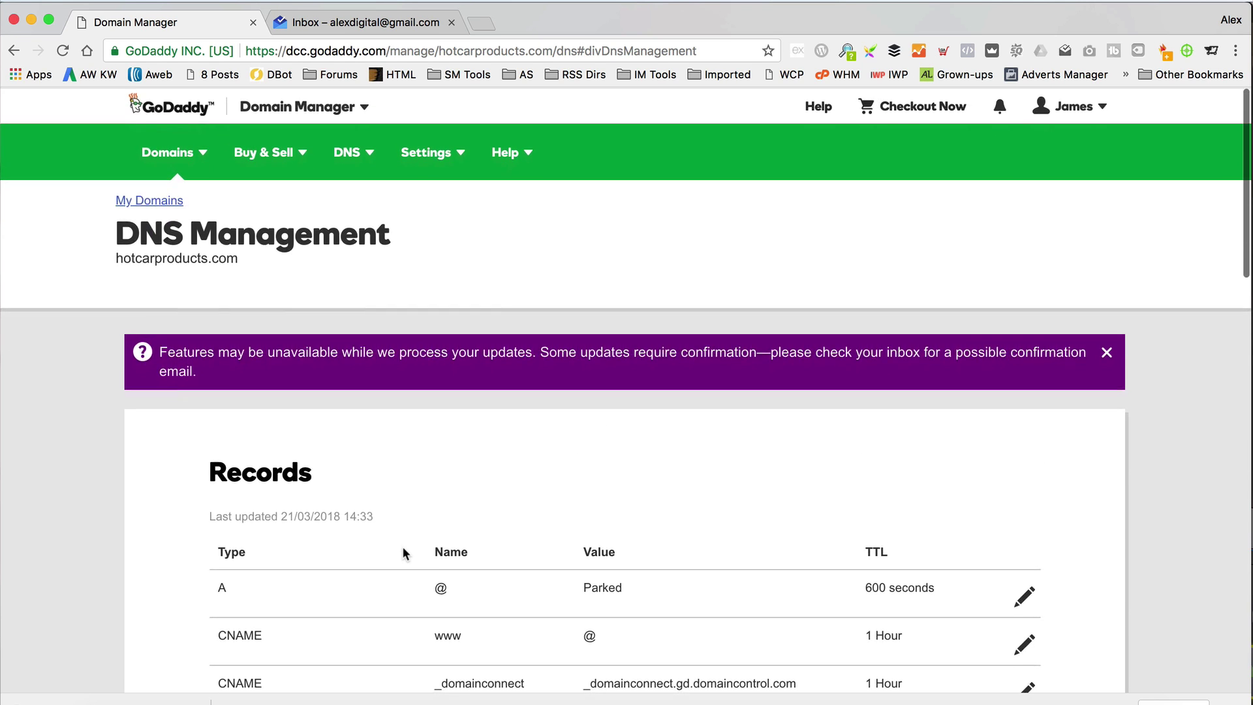
pyautogui.scroll(-9, 402, 546)
pyautogui.scroll(-4, 402, 548)
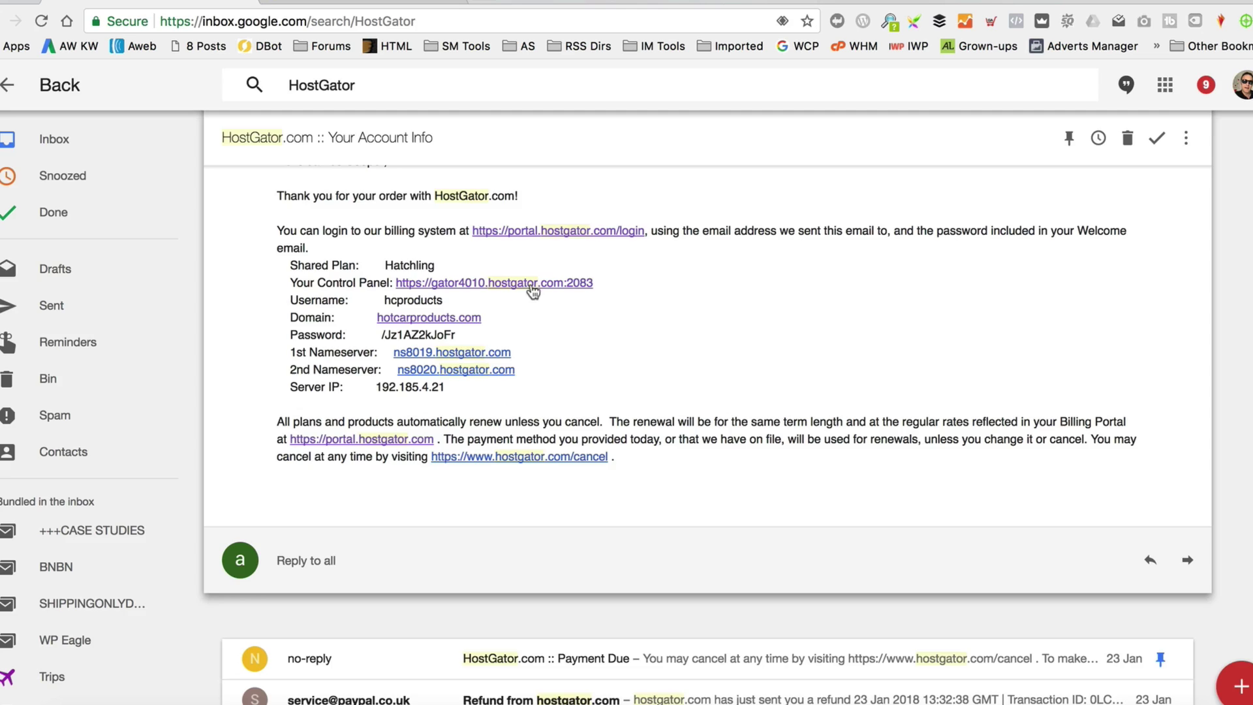
# Step: From the HostGator control panel, install WordPress on hotcarproducts.com titled HotCarProducts
pyautogui.click(532, 286)
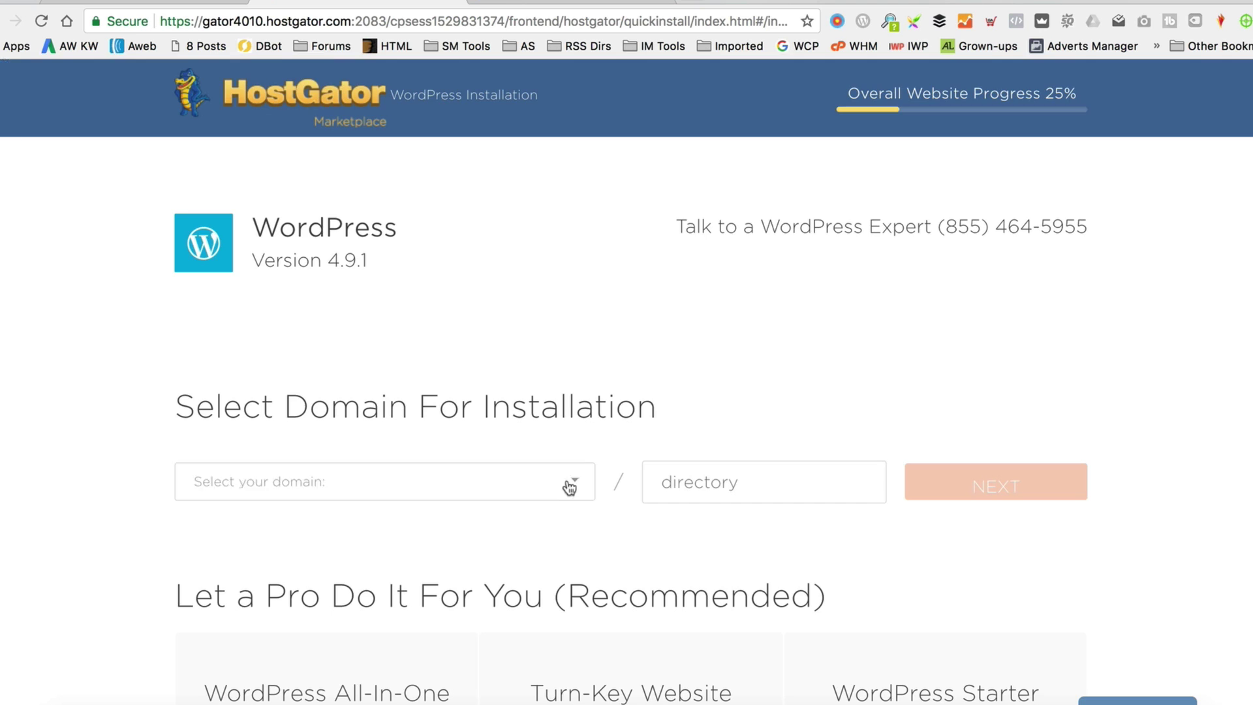
pyautogui.click(568, 482)
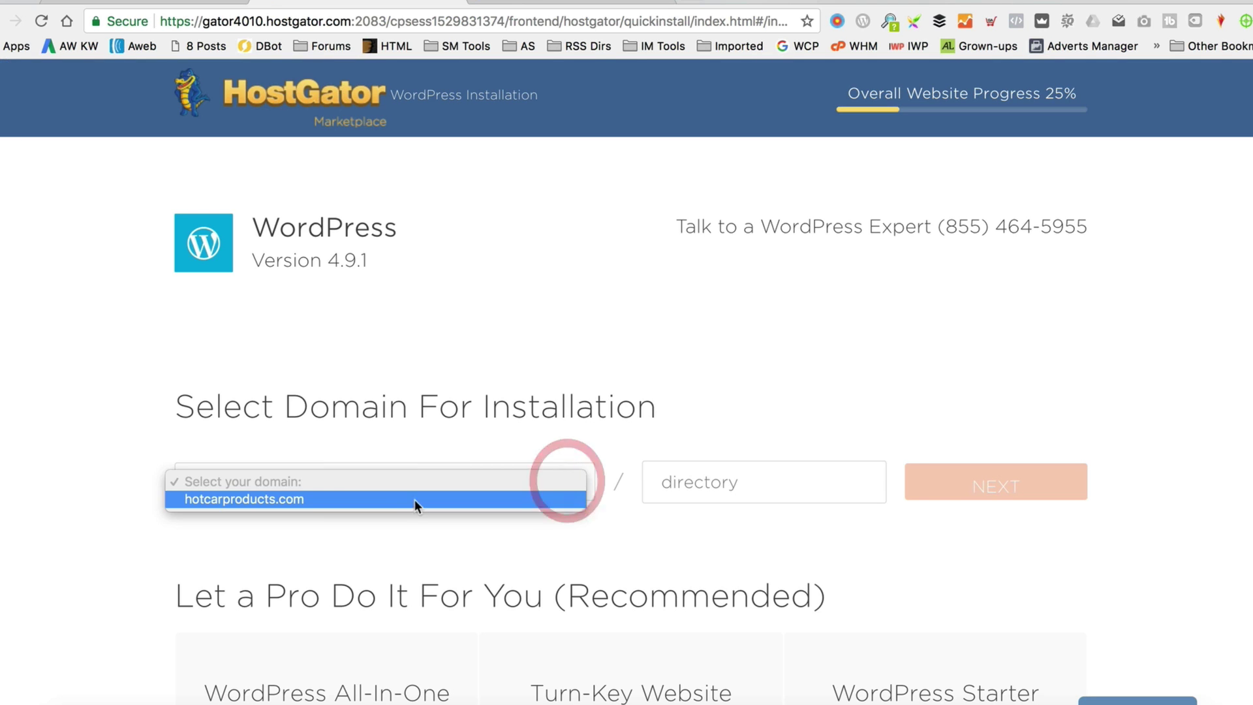
pyautogui.click(410, 500)
pyautogui.scroll(-2, 718, 362)
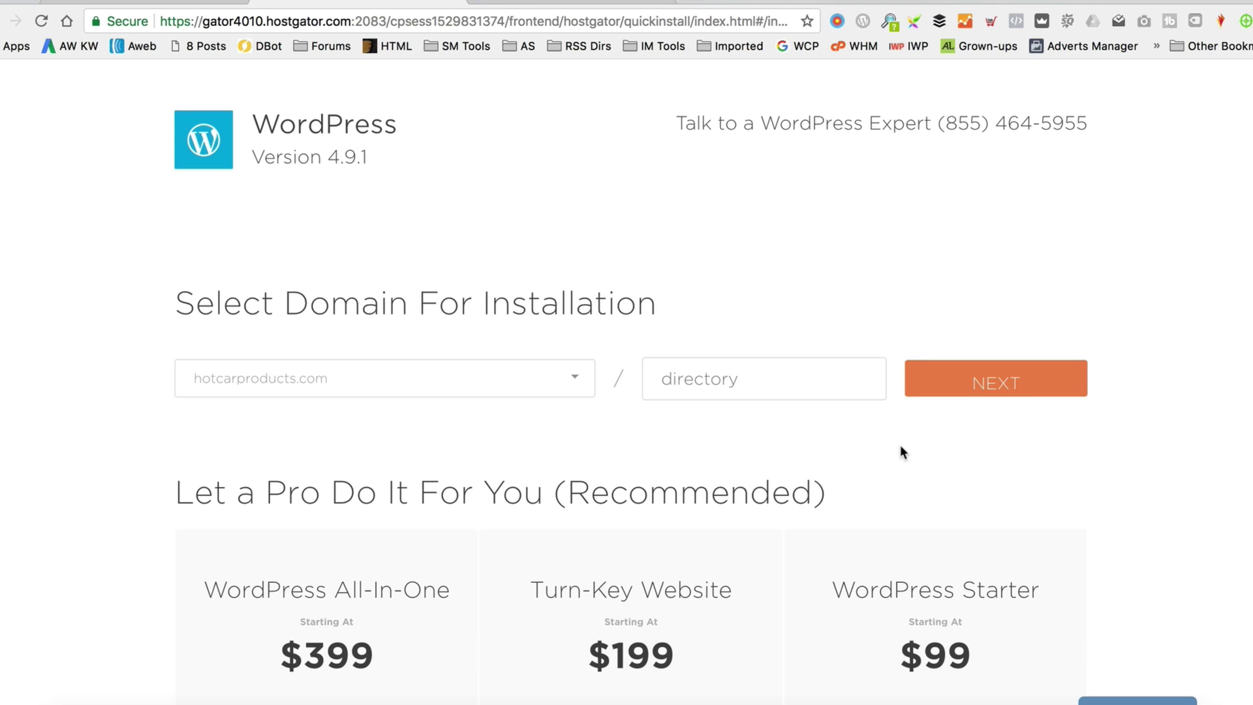
pyautogui.click(1020, 377)
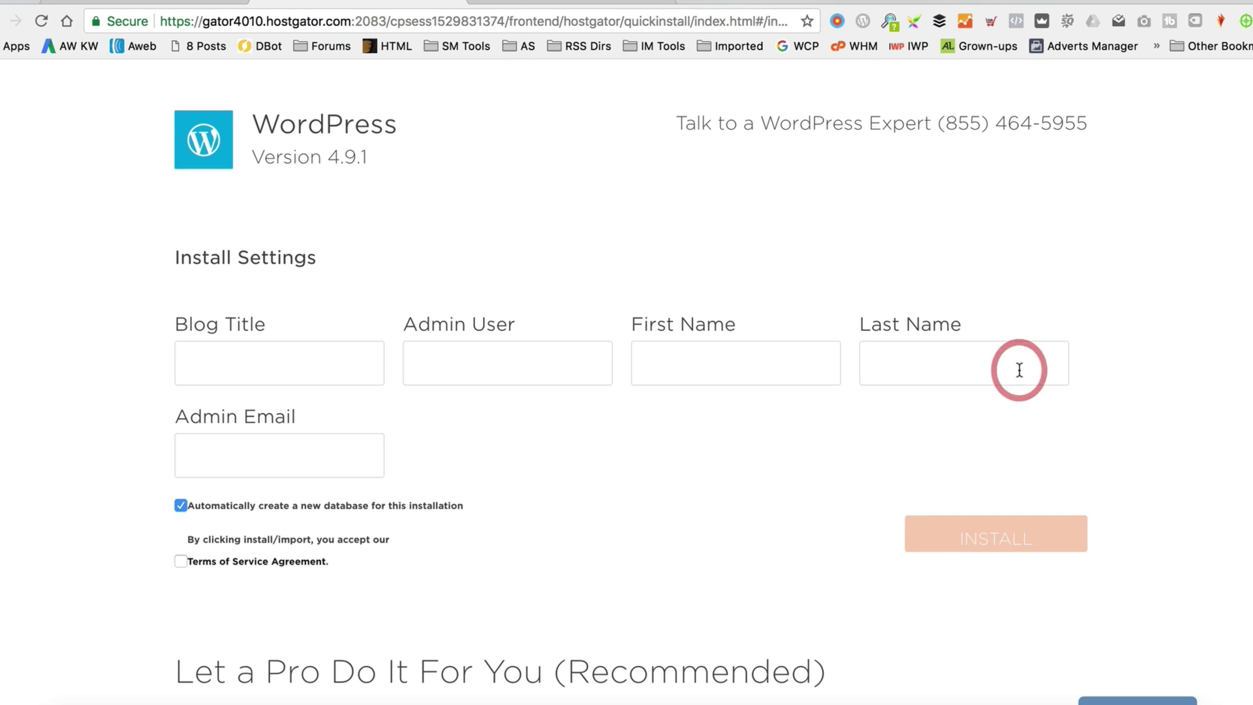
pyautogui.click(180, 561)
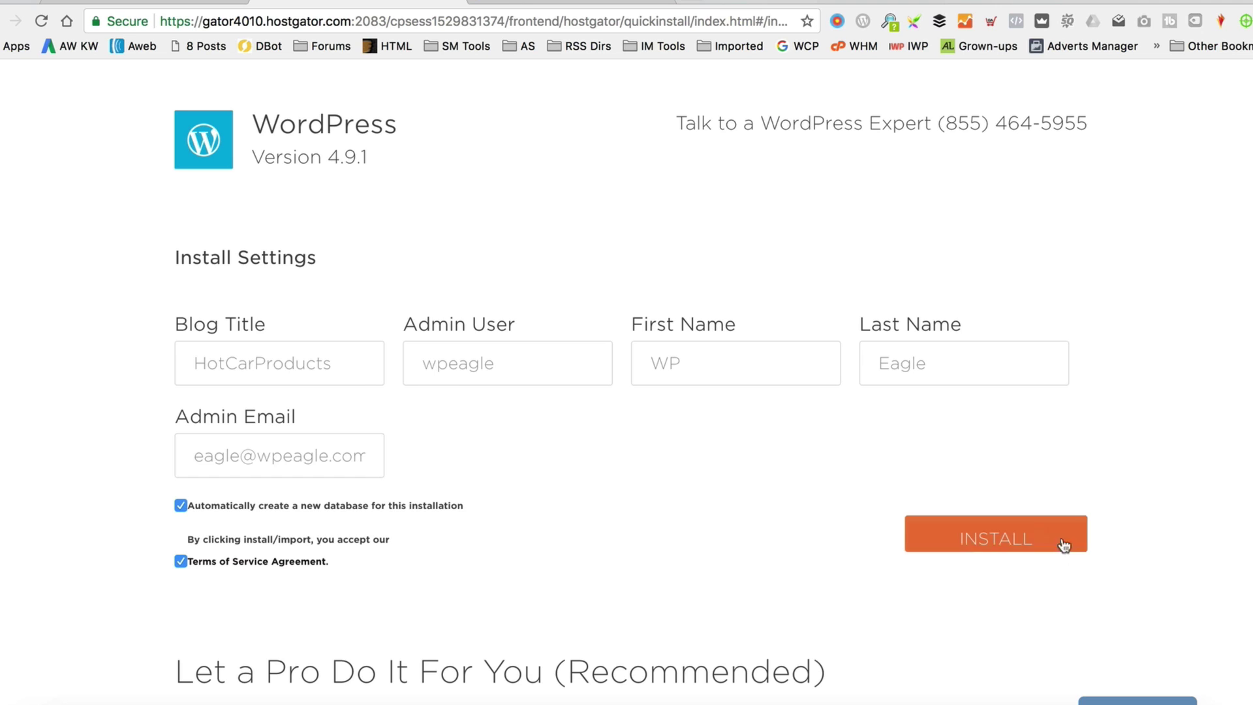
pyautogui.click(996, 540)
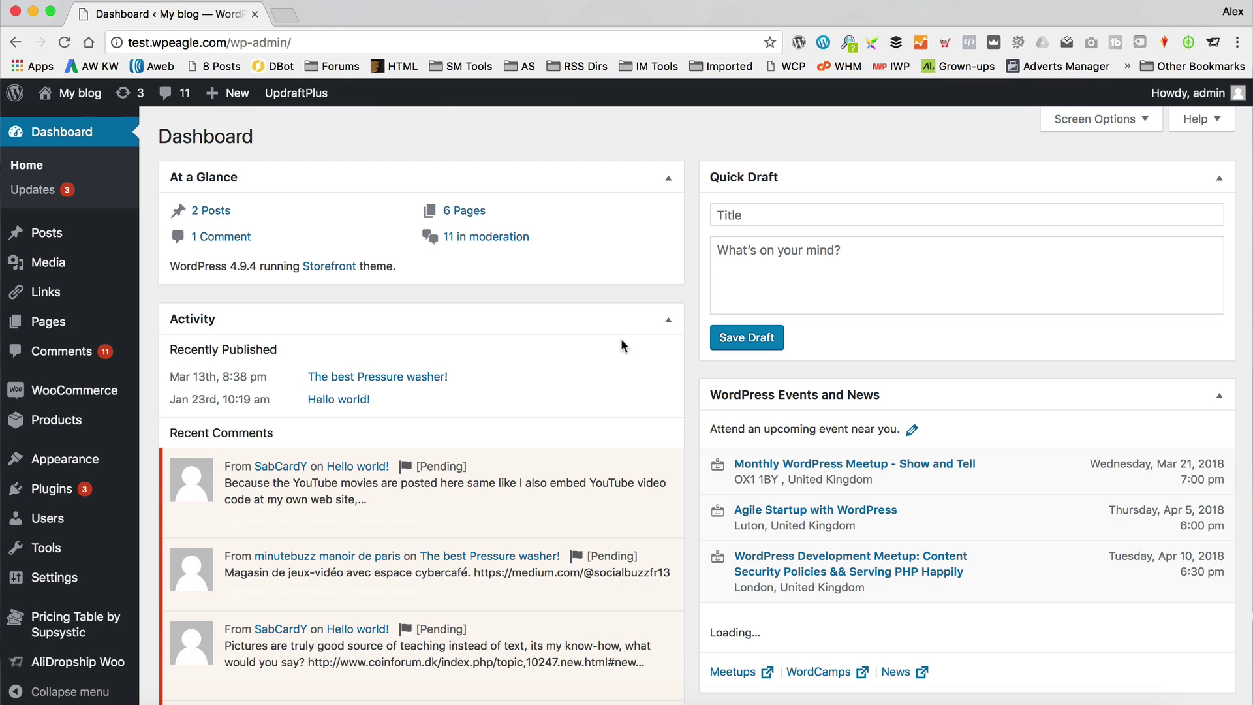
# Step: Browse the Featured themes to bizpoint and start its installation
pyautogui.moveTo(98, 472)
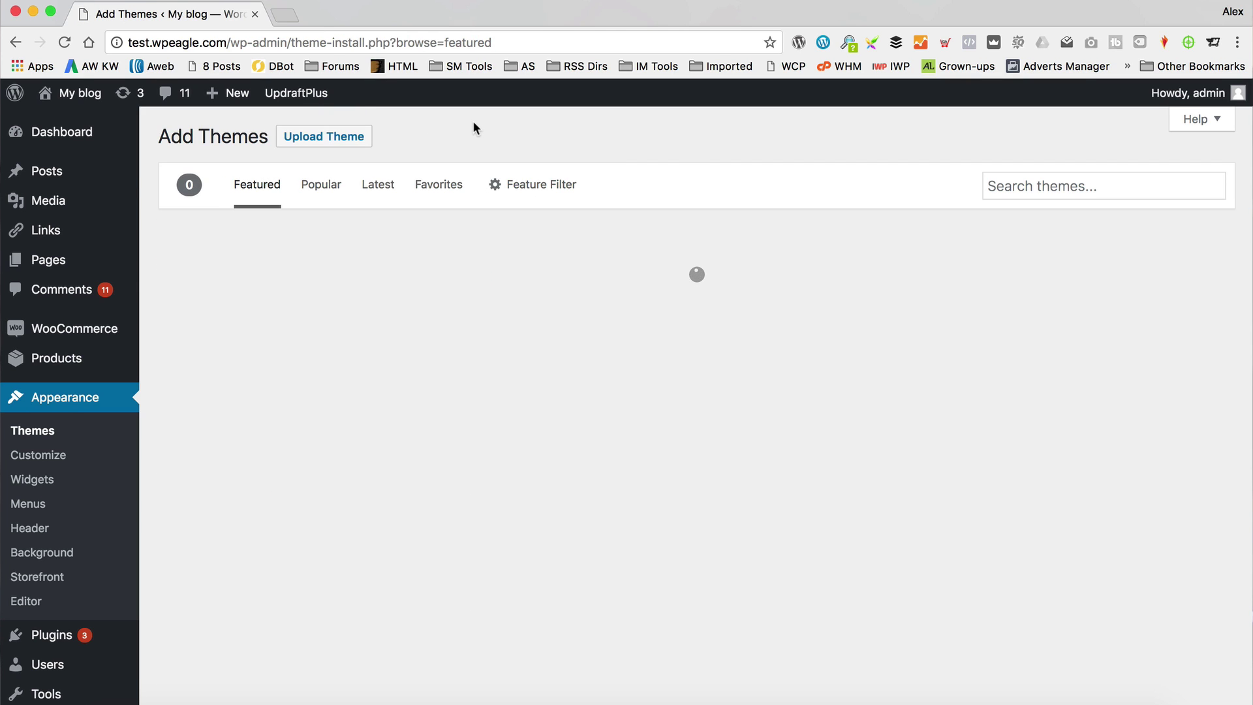
pyautogui.scroll(-3, 497, 230)
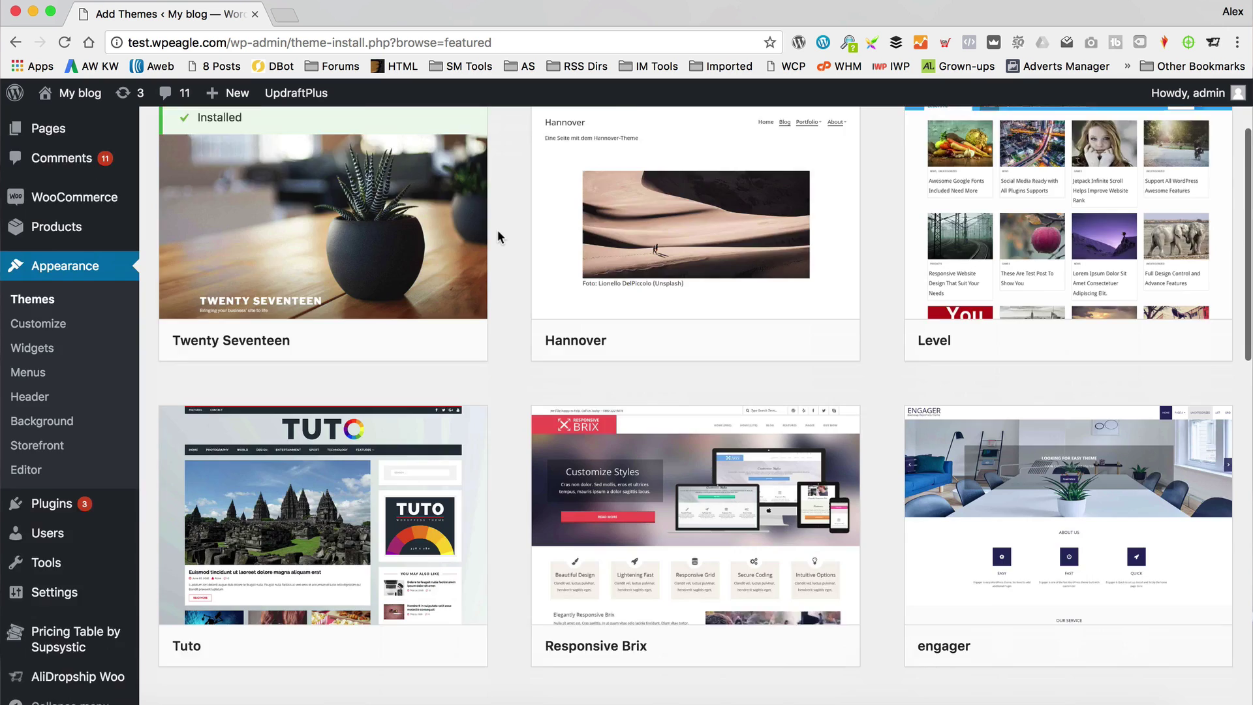
pyautogui.scroll(-10, 498, 235)
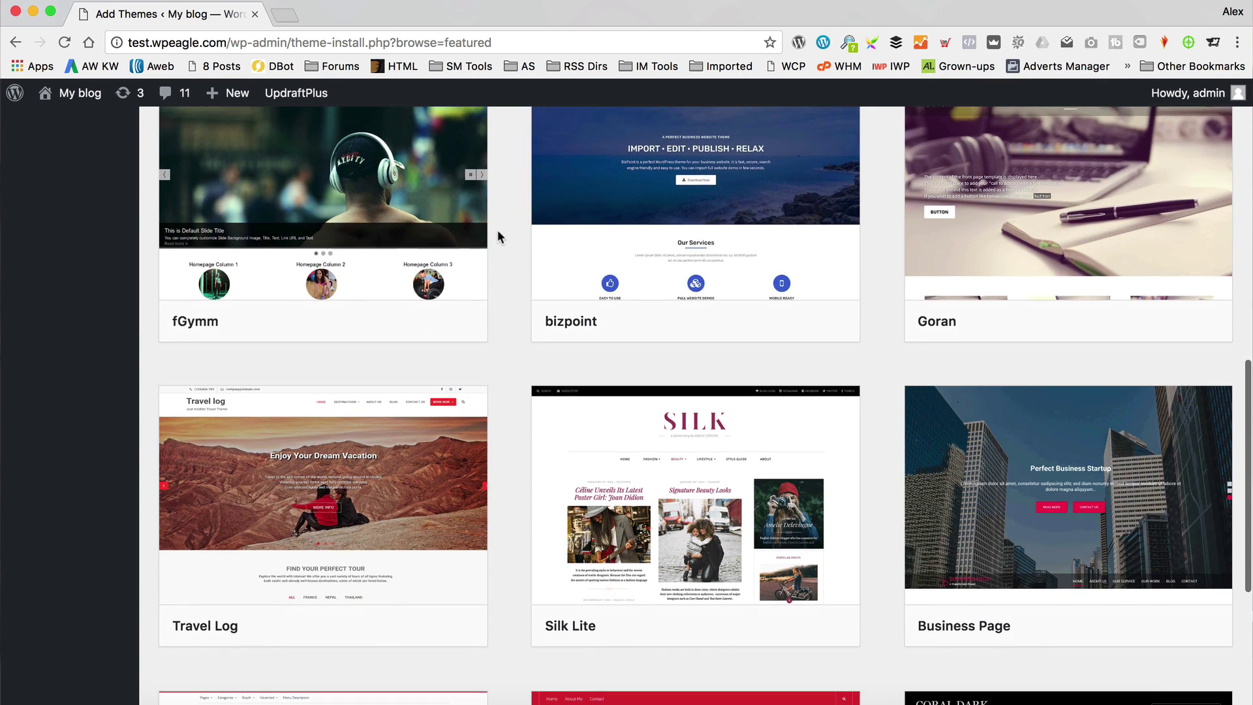
pyautogui.moveTo(751, 318)
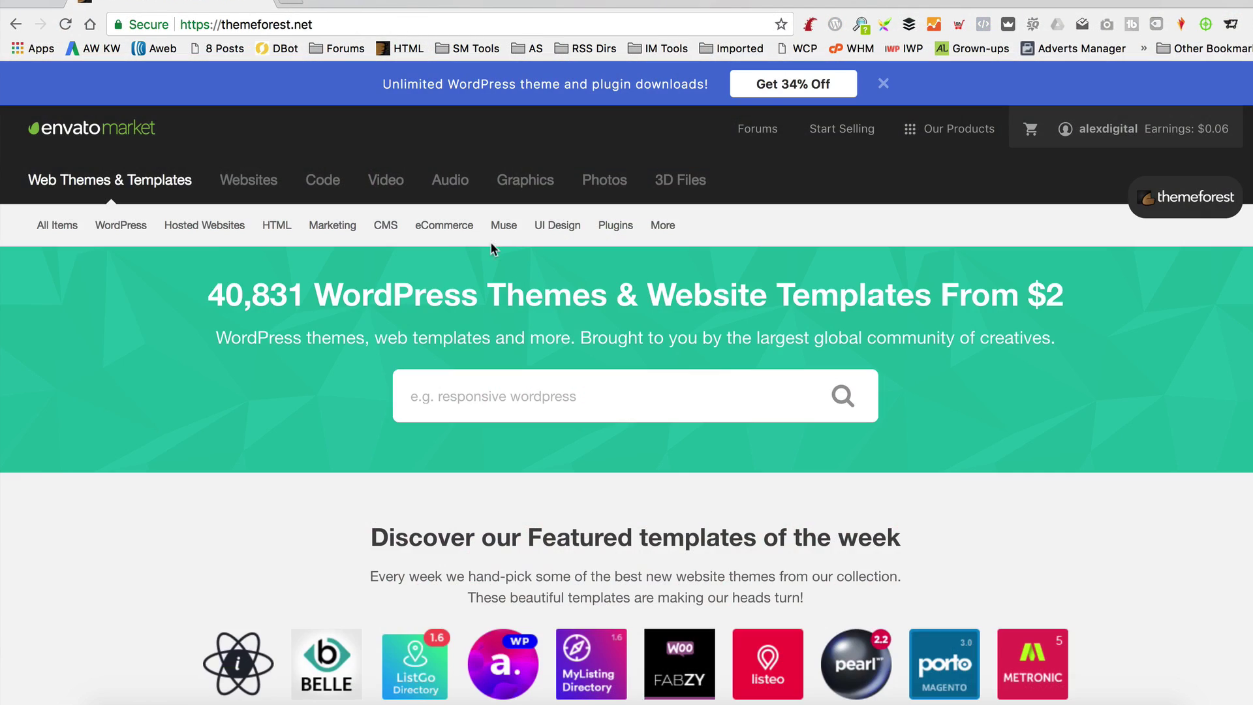
# Step: Use ThemeForest's All Items menu to reach the 2018 best-selling themes
pyautogui.moveTo(65, 230)
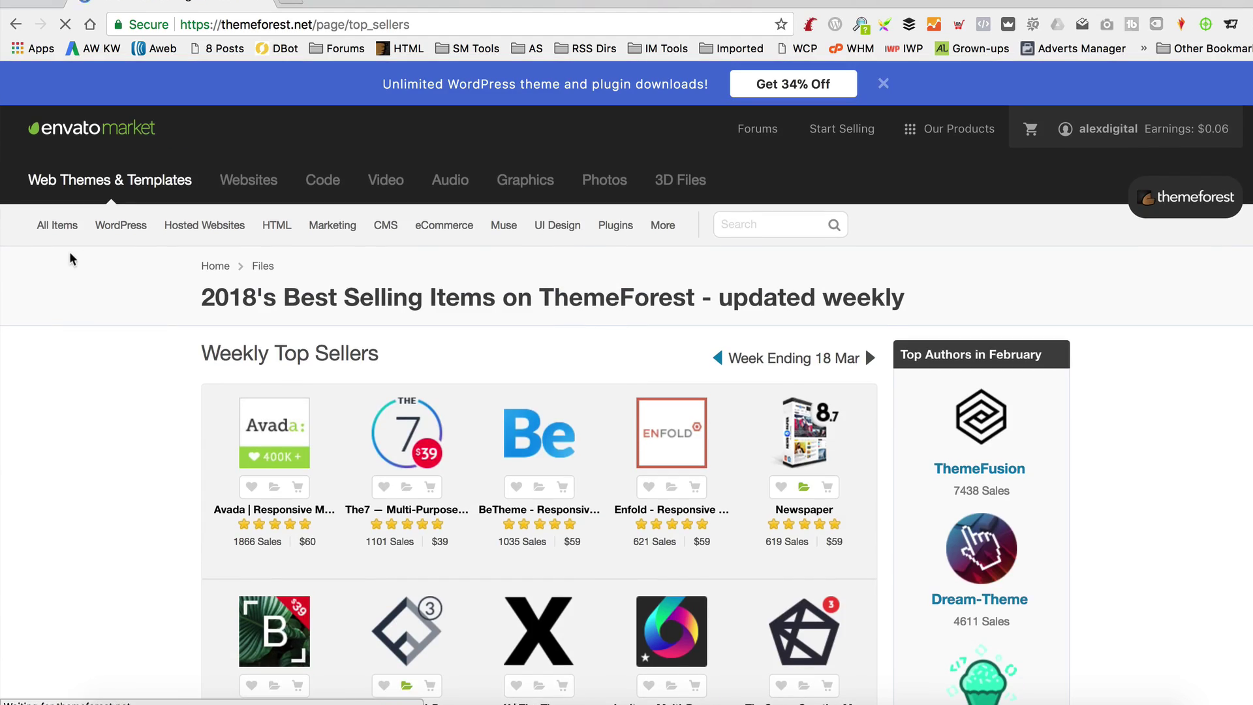
pyautogui.moveTo(472, 244)
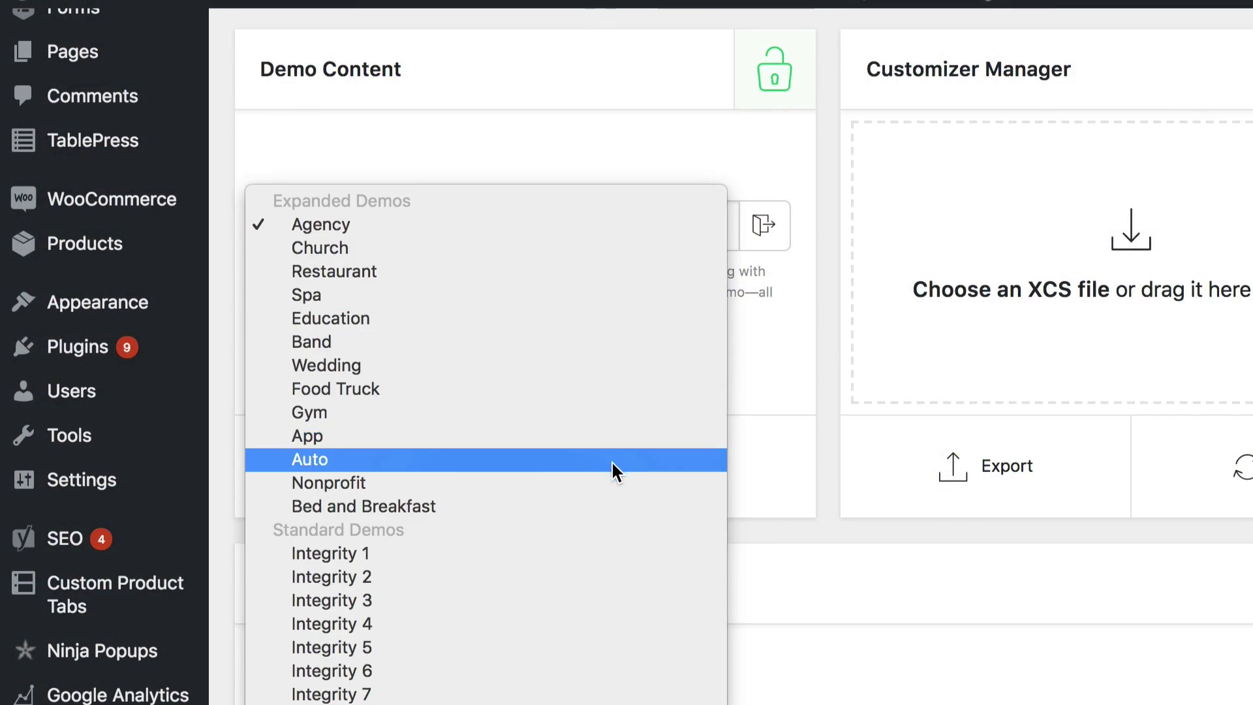
# Step: Keep Agency selected and run Setup Demo Content to import it
pyautogui.click(748, 385)
pyautogui.click(567, 475)
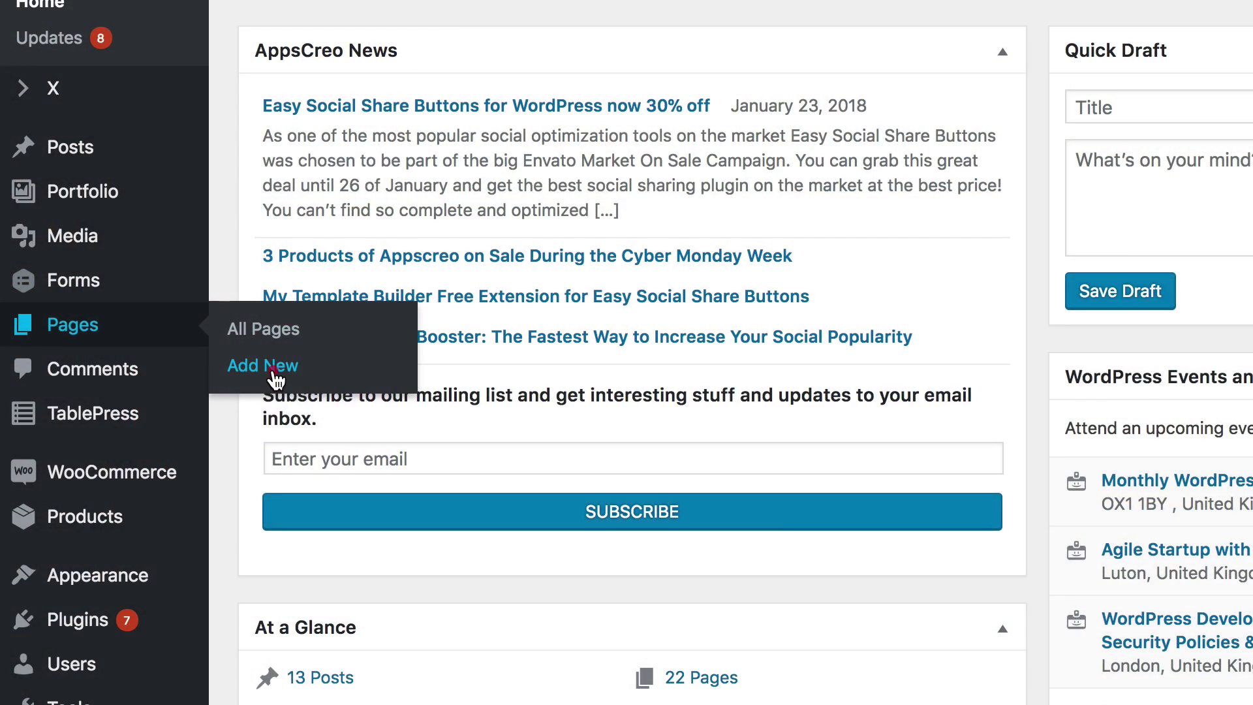
# Step: Add a new page titled 'About us' and start its content in the builder
pyautogui.click(273, 374)
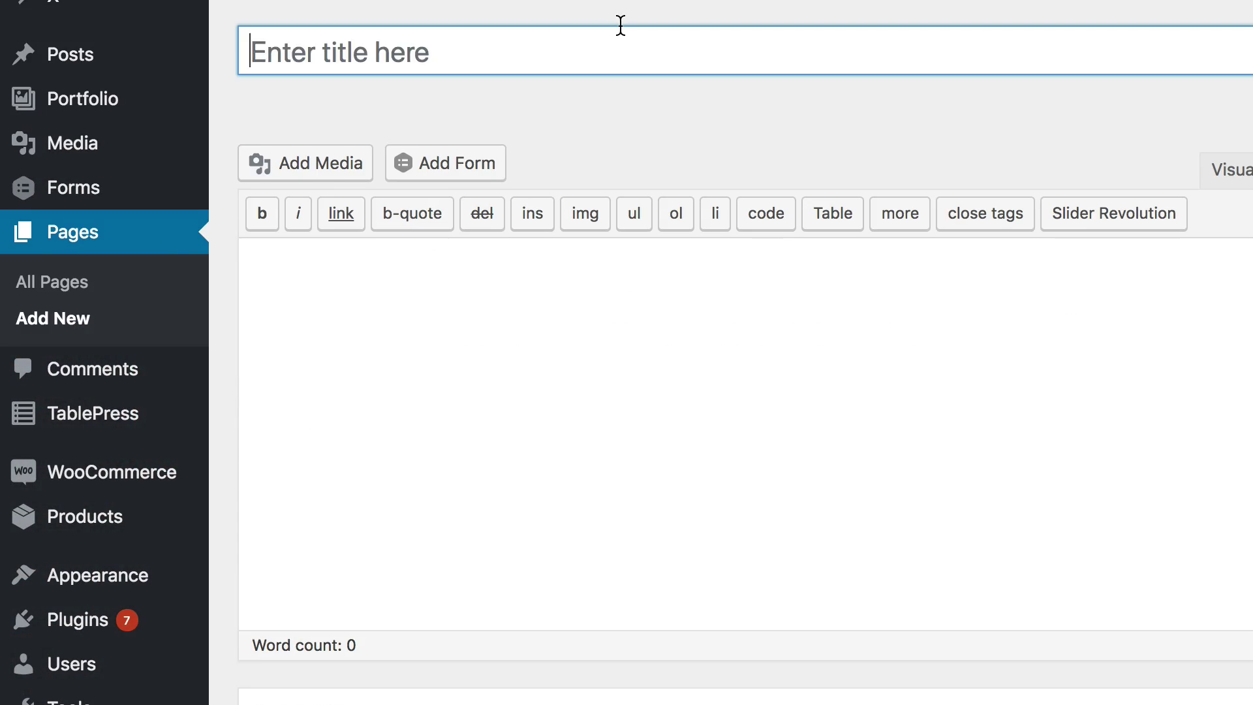
pyautogui.write('About us')
pyautogui.click(690, 363)
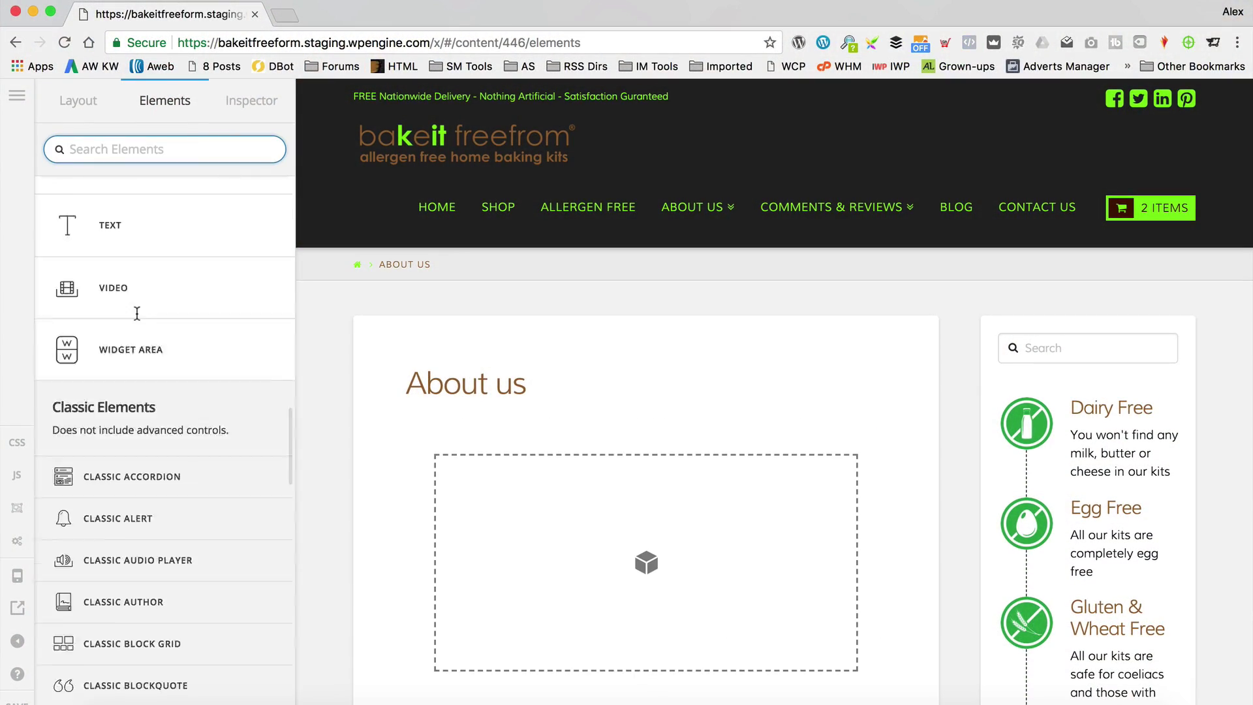
# Step: Add a Text element to the section, replacing its placeholder with text beginning 'We'
pyautogui.moveTo(137, 307); pyautogui.dragTo(411, 429)
pyautogui.click(238, 308)
pyautogui.press('super+a')
pyautogui.write('We')
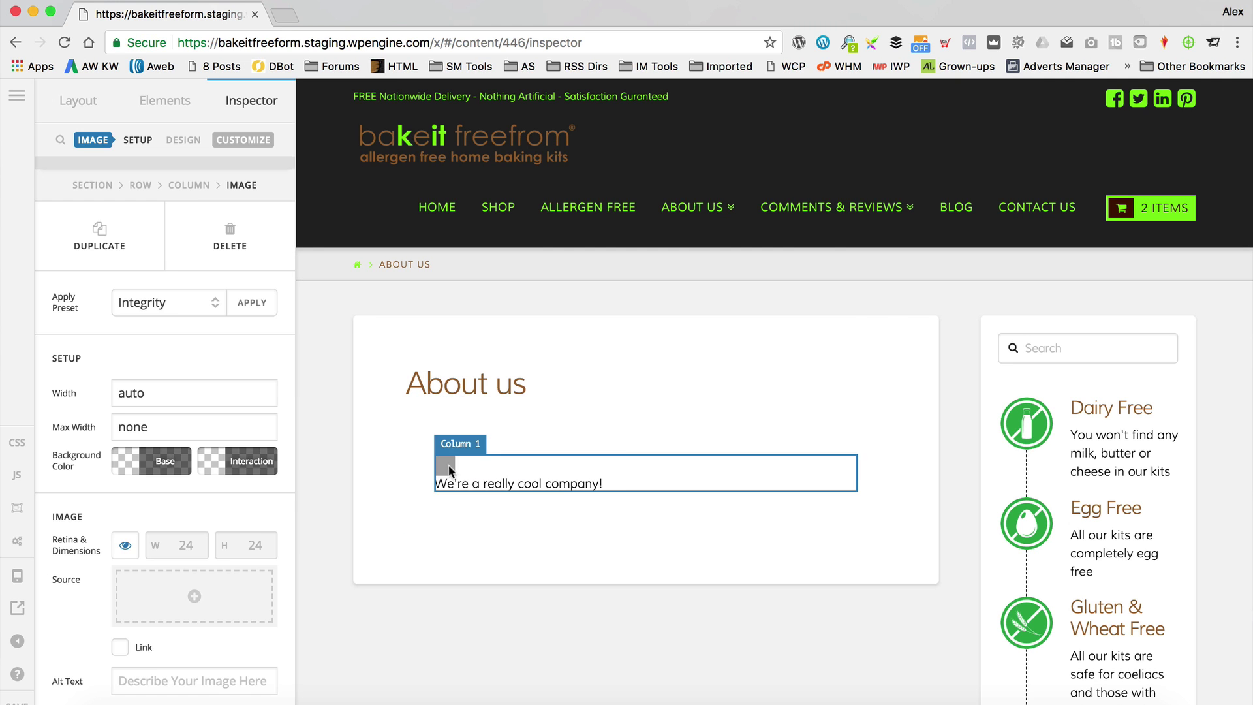
pyautogui.scroll(-5, 163, 392)
# Step: Insert the Baking-Kit-Right image from the Media Library into the page
pyautogui.click(191, 462)
pyautogui.click(270, 286)
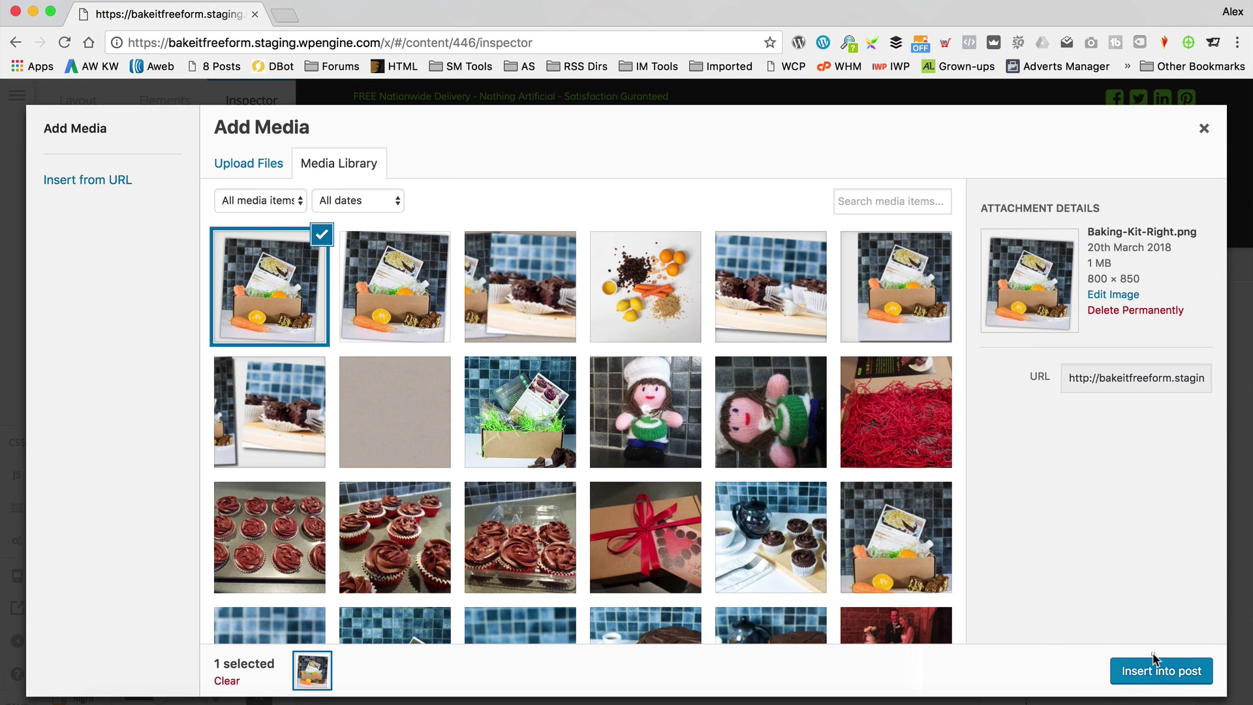
pyautogui.click(1154, 659)
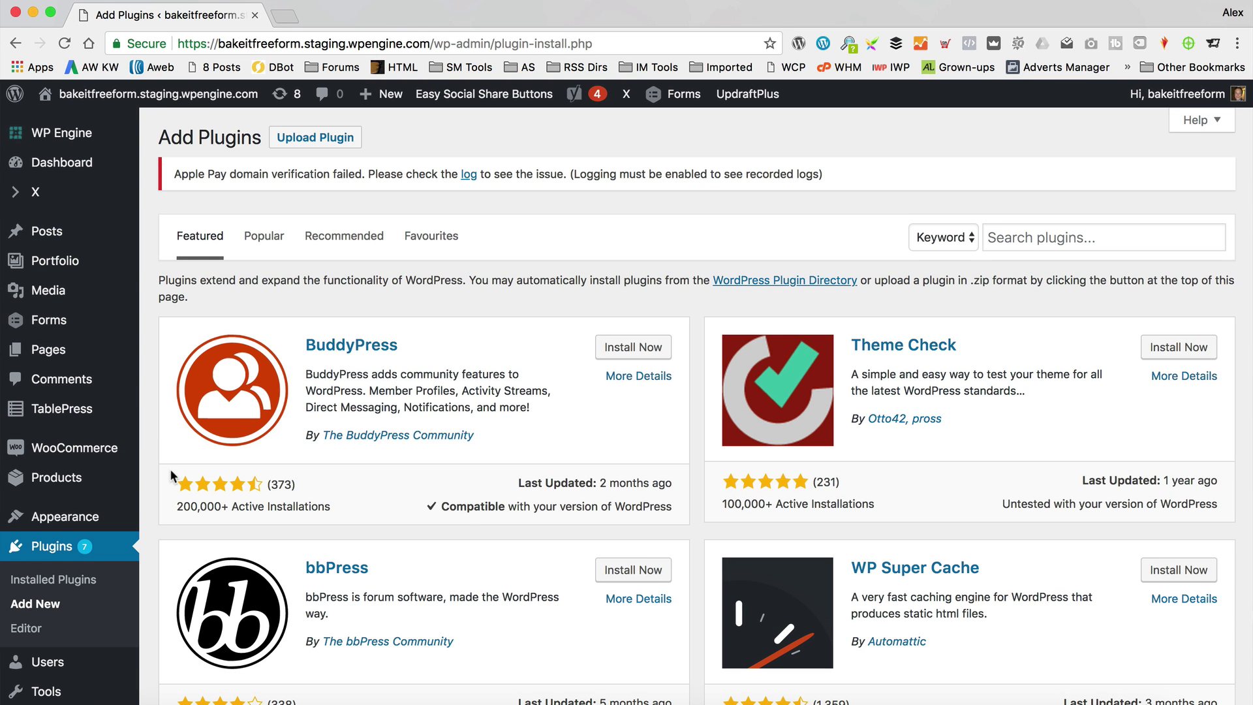
# Step: Search the plugin directory for 'social media' and install the Ultimate Sharing social share buttons plugin
pyautogui.scroll(-5, 1017, 253)
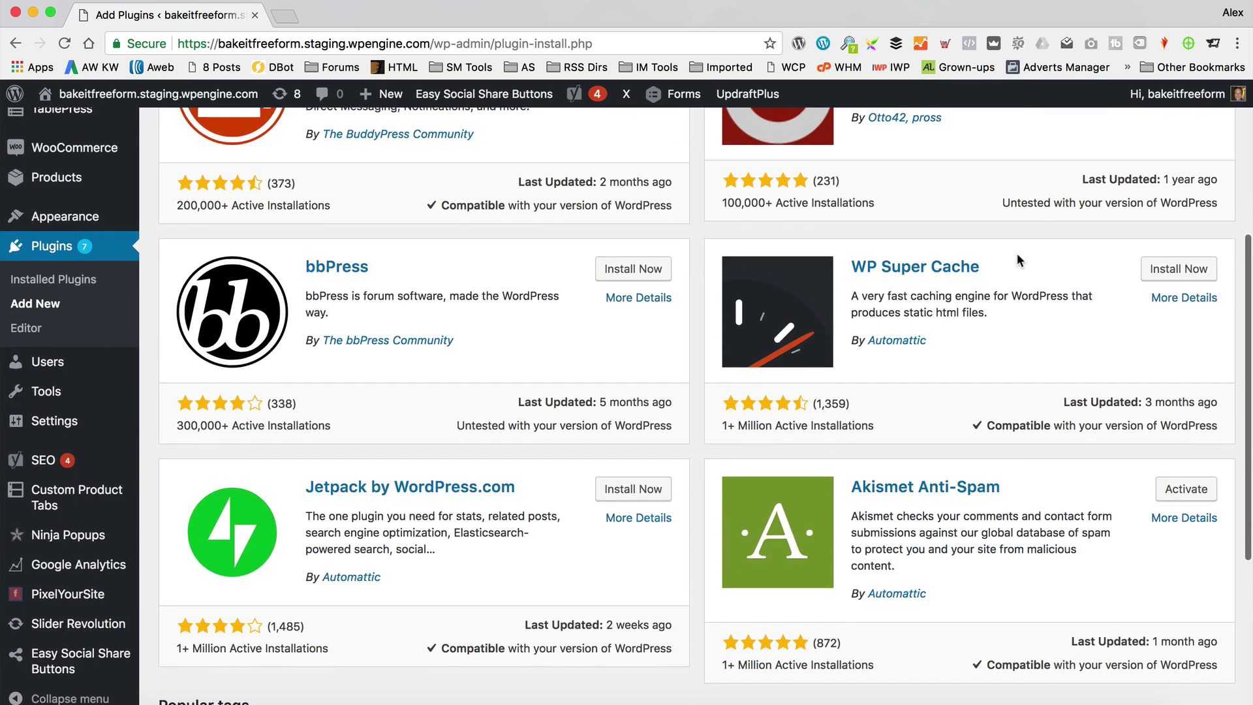
pyautogui.scroll(5, 1016, 254)
pyautogui.scroll(1, 1019, 260)
pyautogui.click(1040, 236)
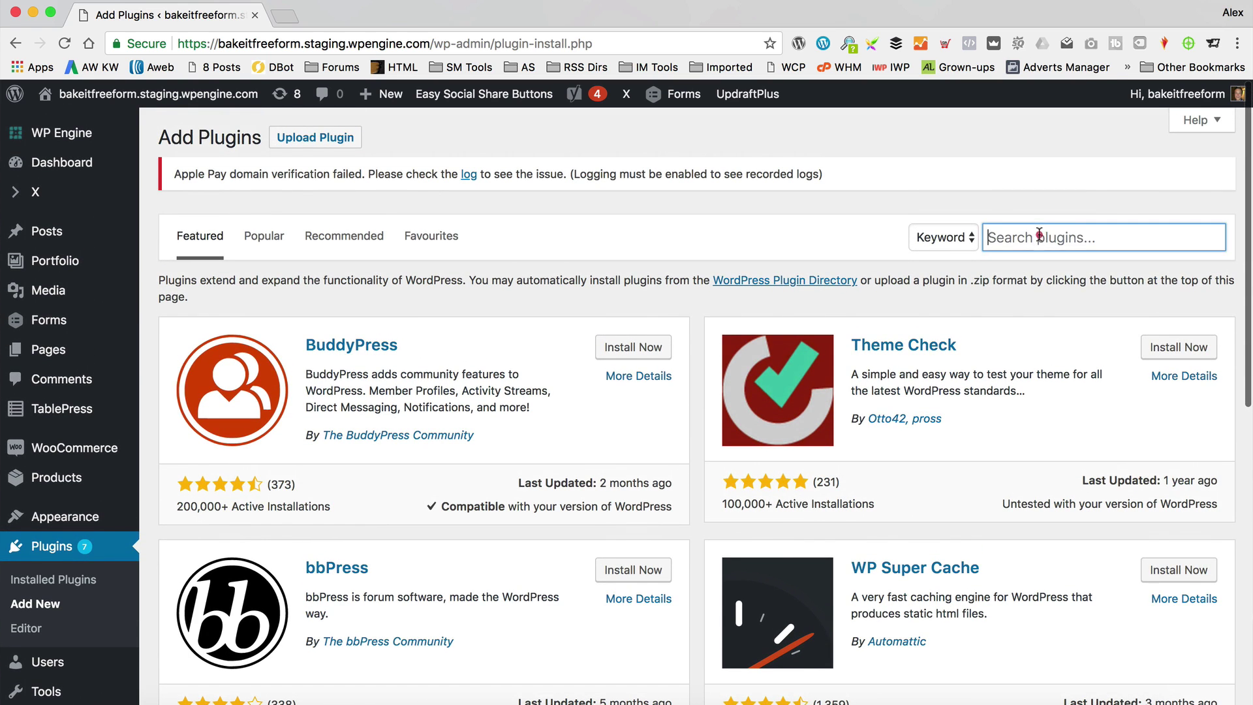
pyautogui.write('social media')
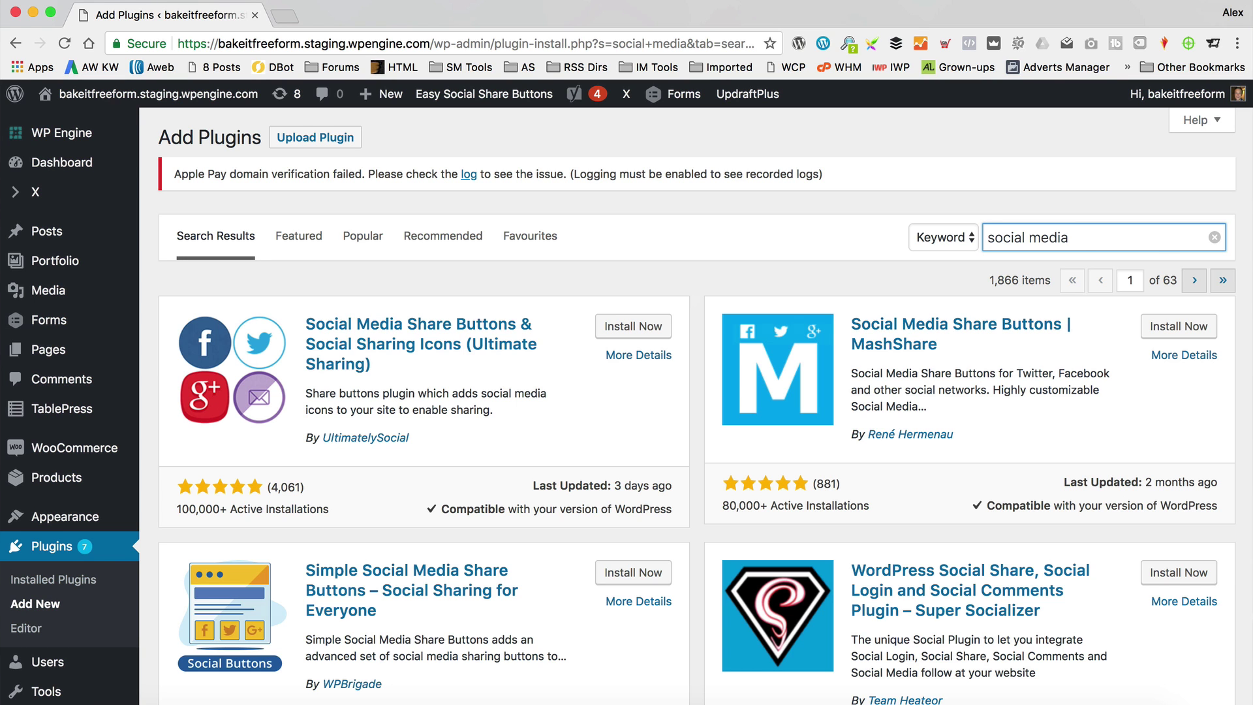
pyautogui.click(634, 336)
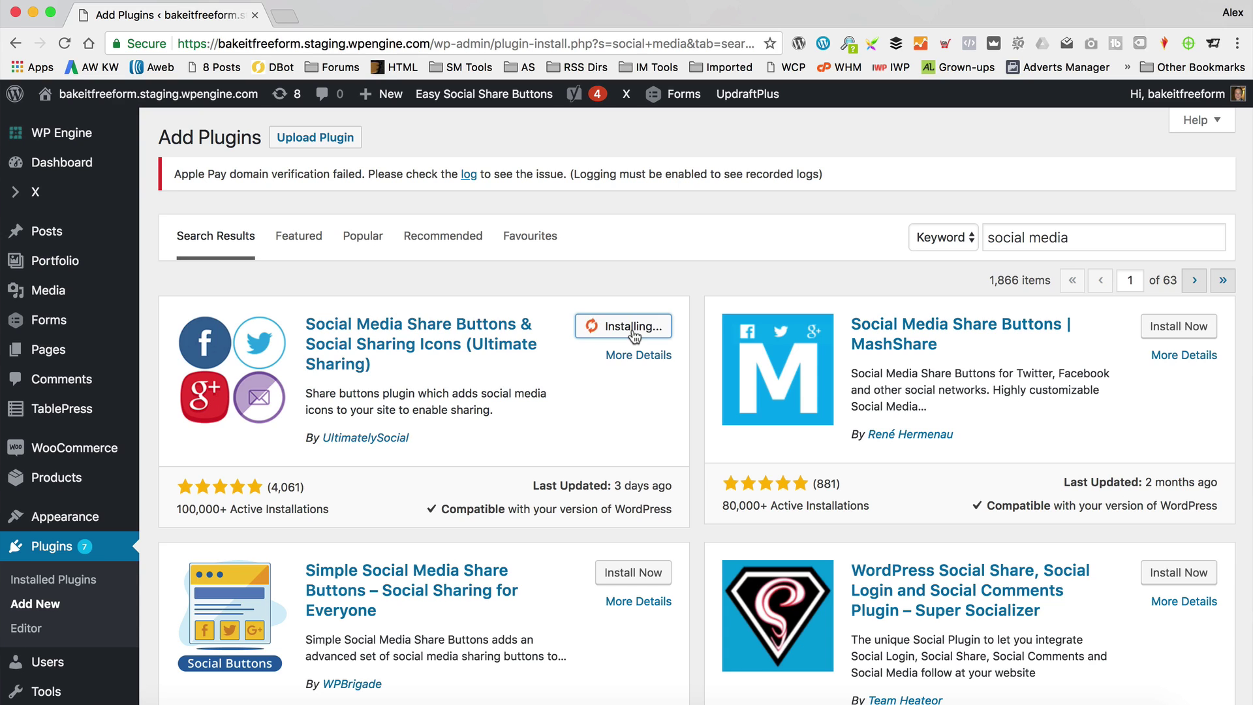